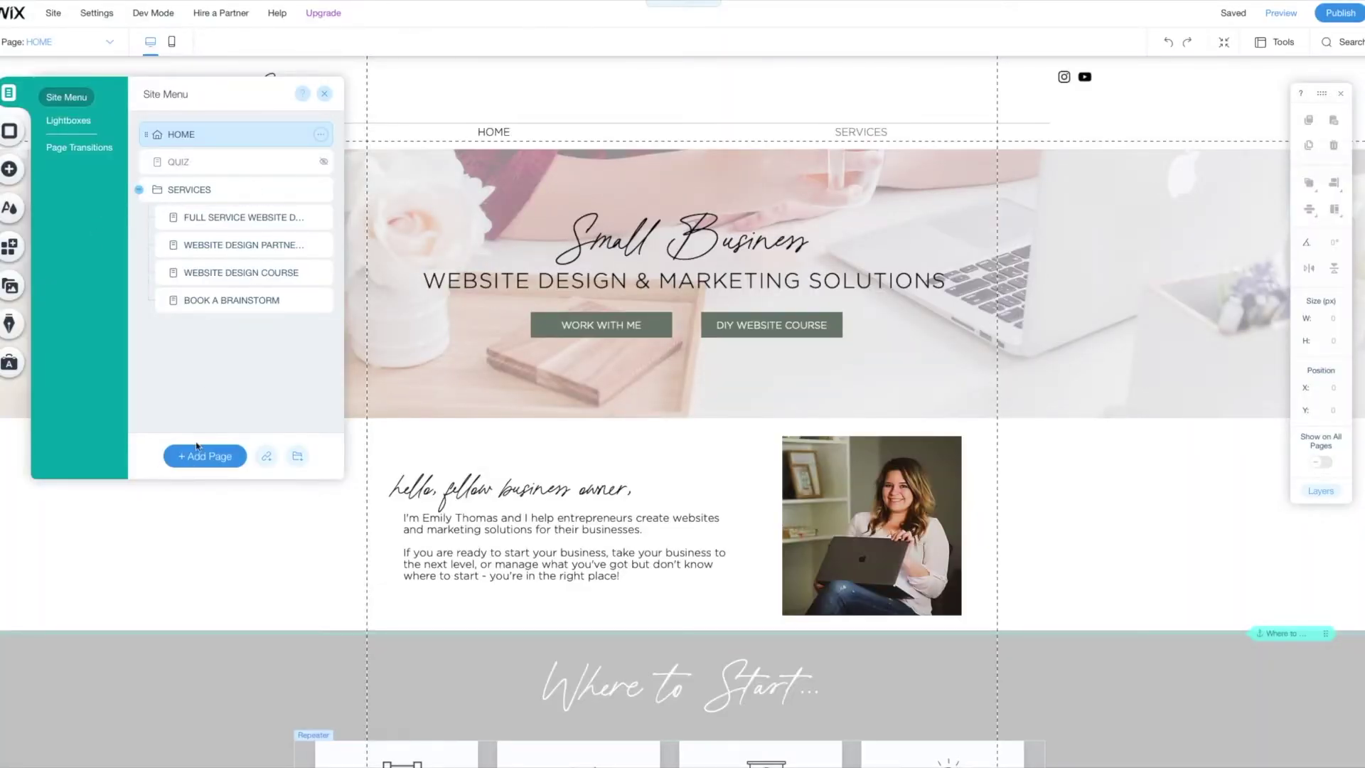
Step: Close the site's page list and add Wix Blog from the Add panel's Blog section
click(325, 94)
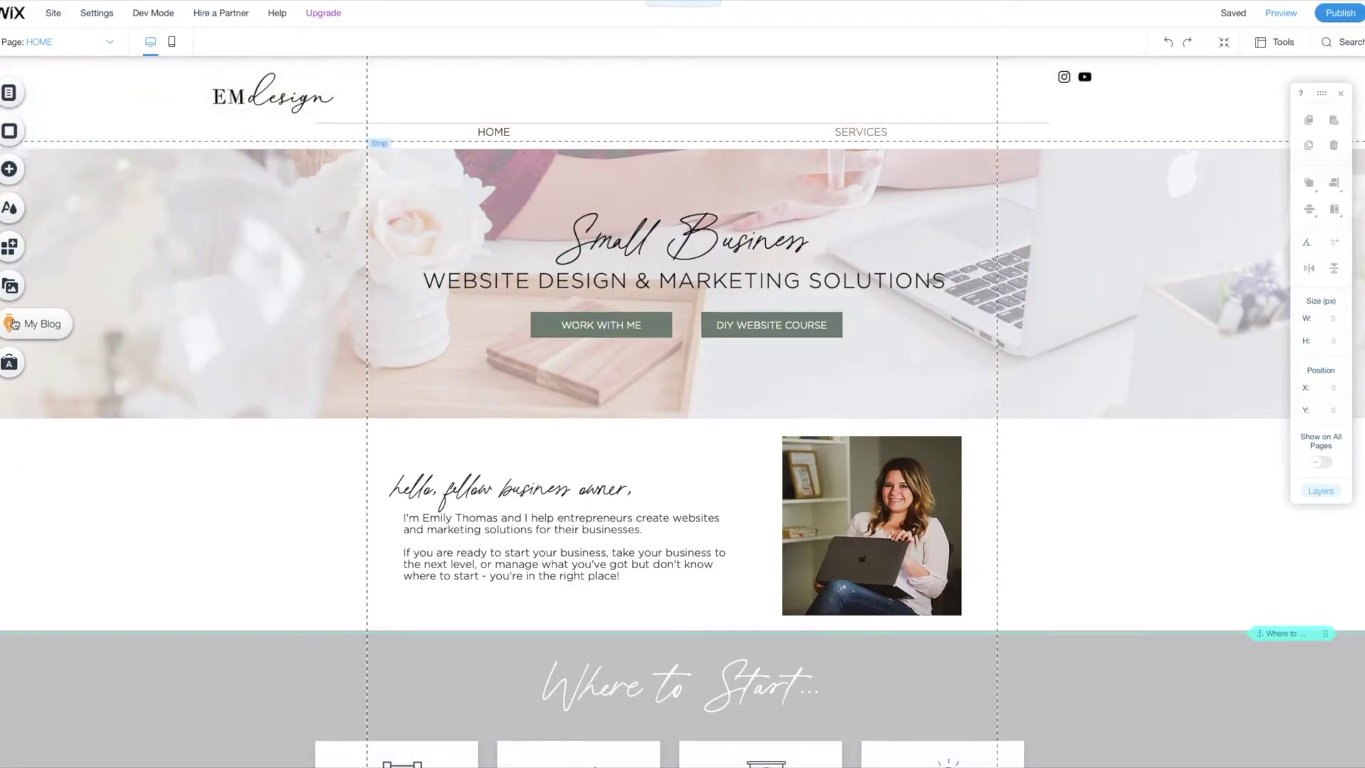
click(4, 173)
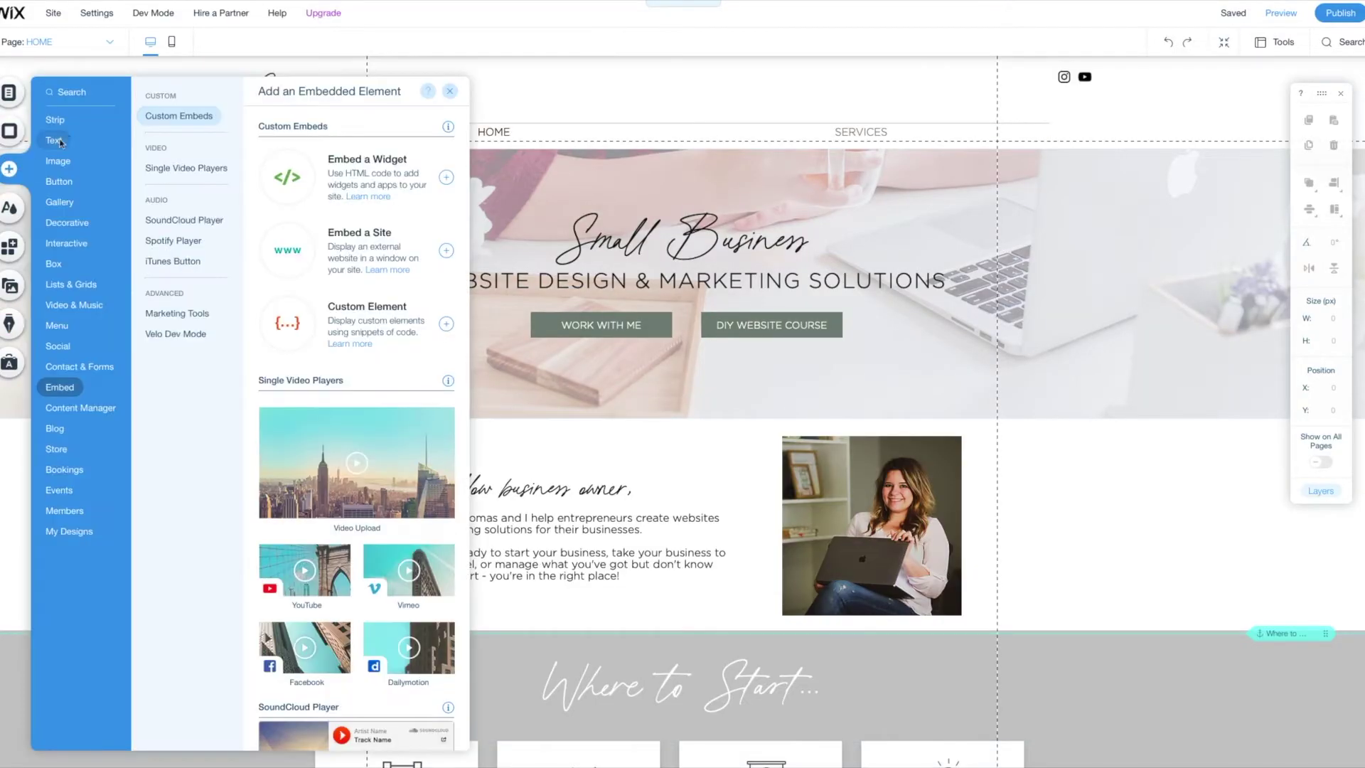
click(70, 430)
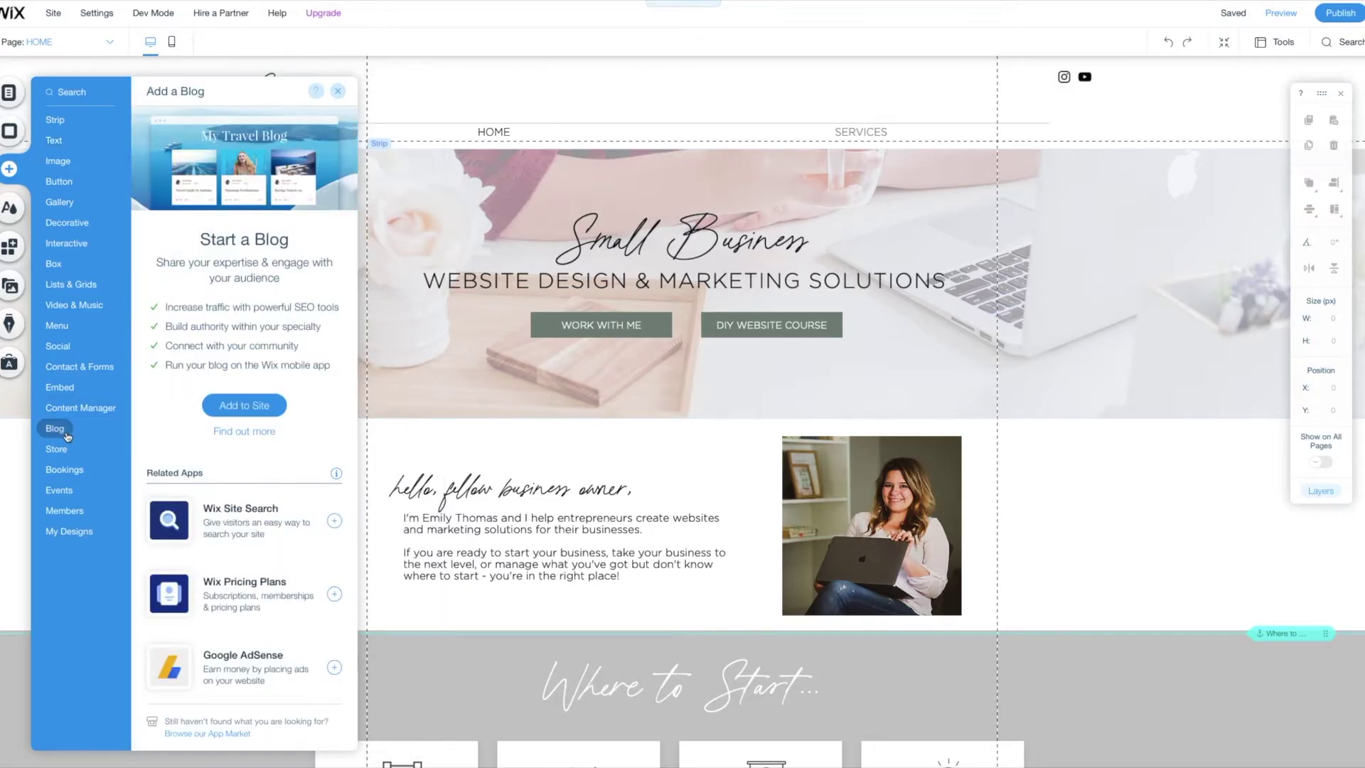
click(244, 405)
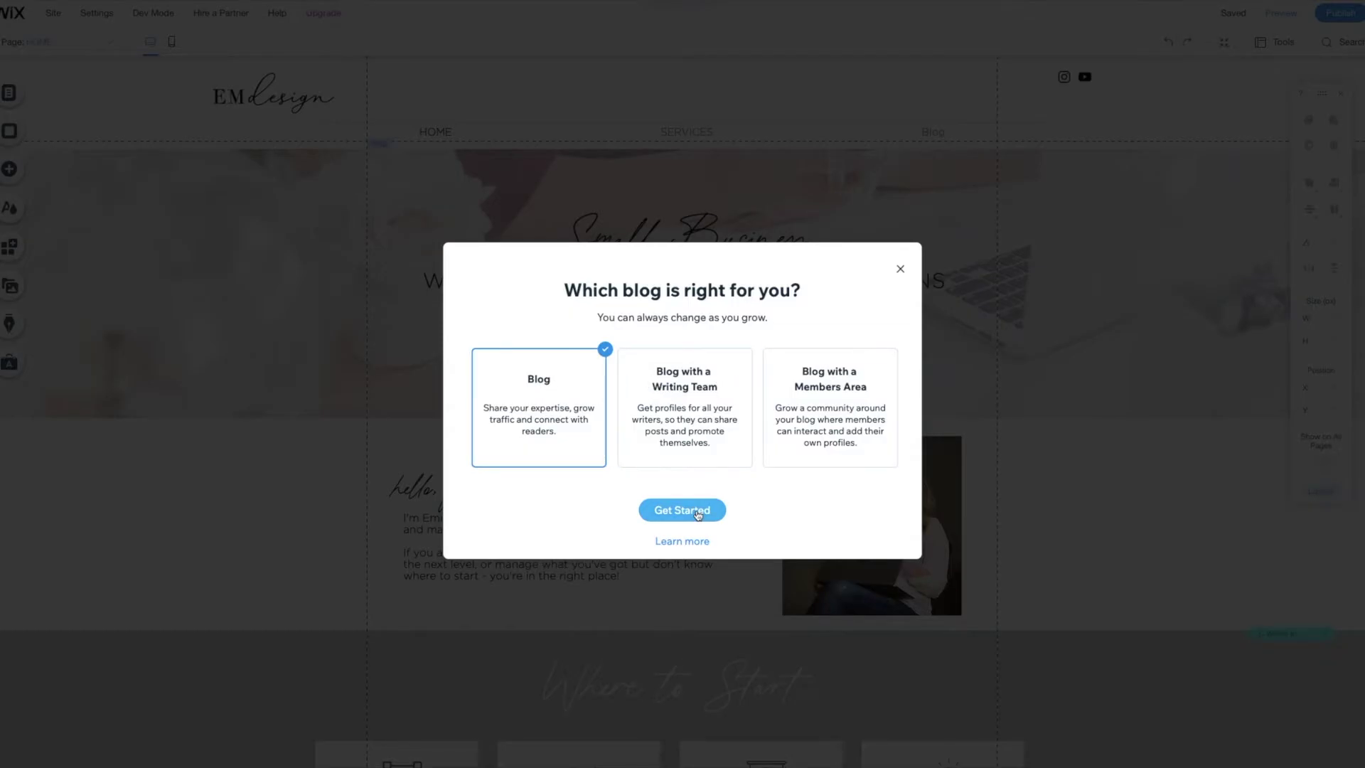
Step: Confirm the plain Blog type and open the new blog feed's Settings
click(698, 515)
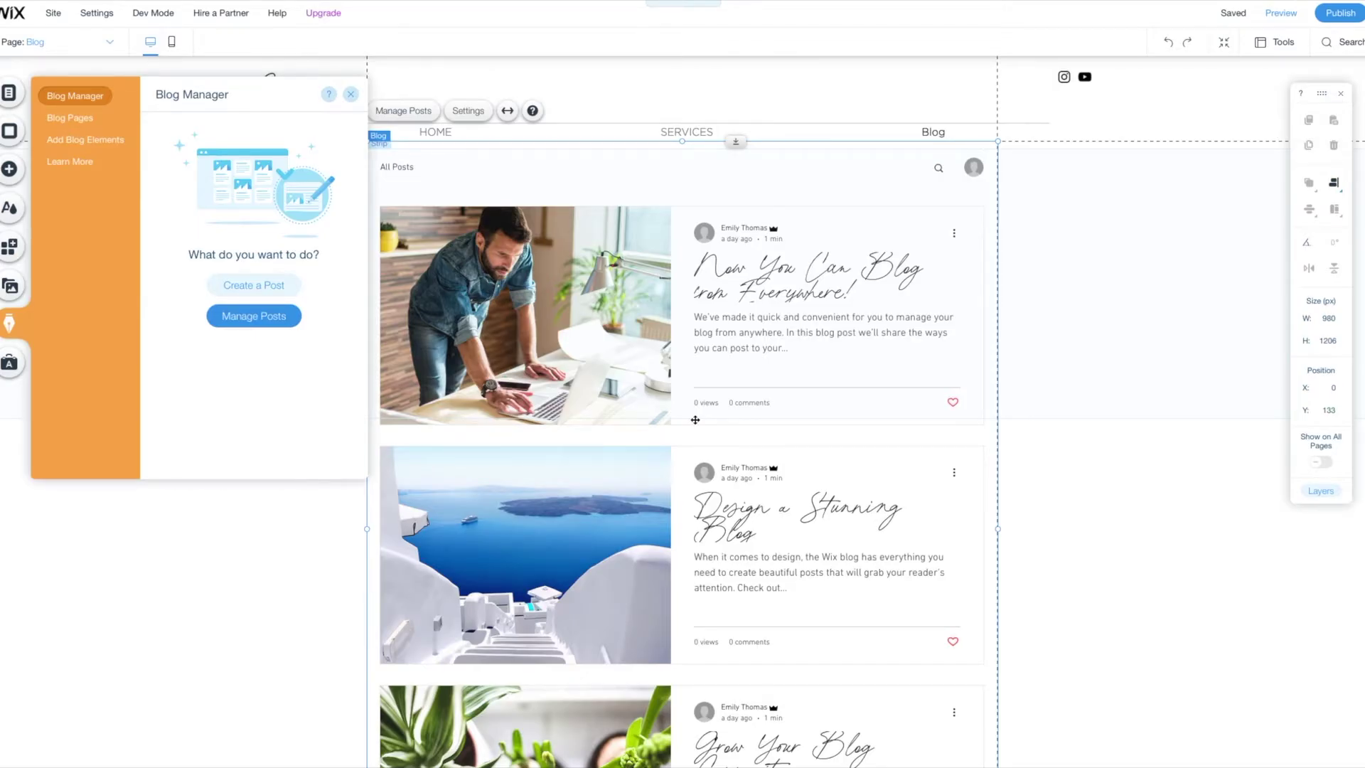
click(820, 221)
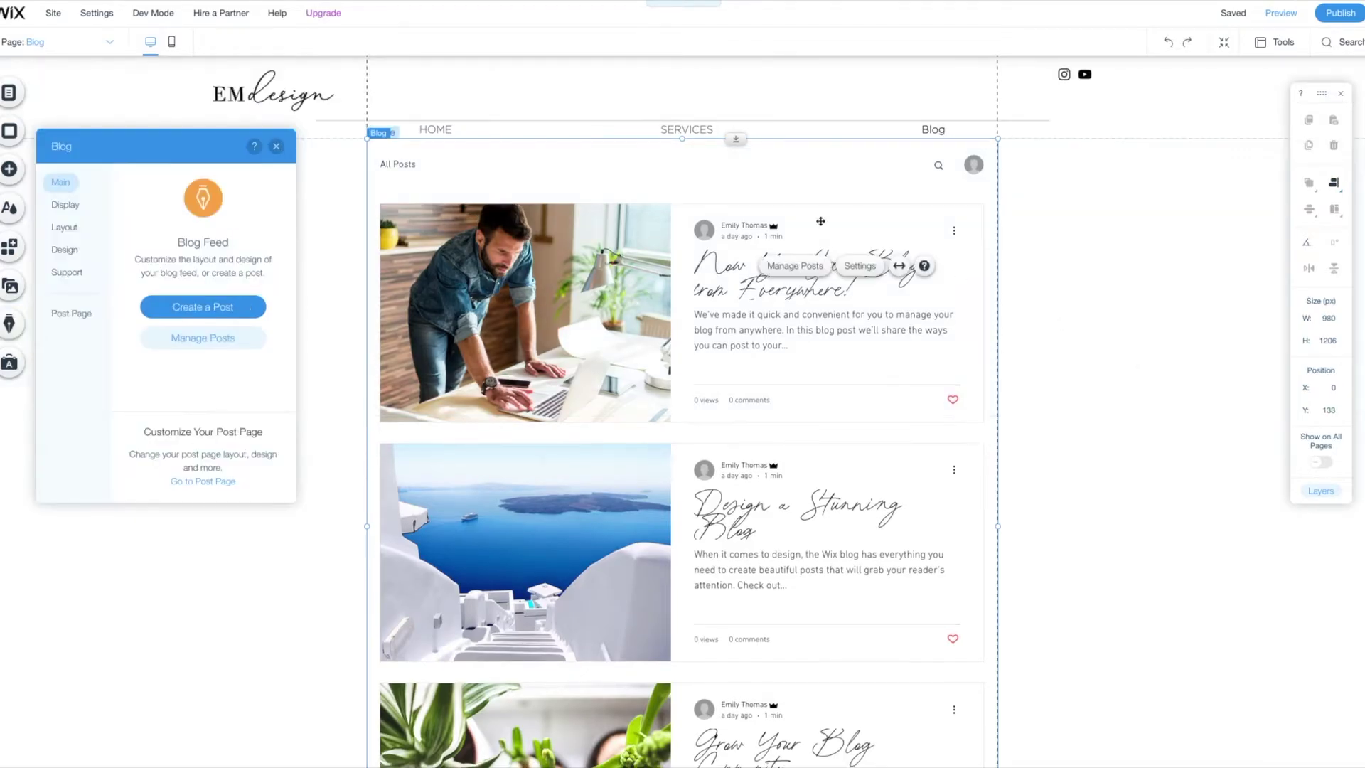
Step: Hide author image, badge, reading time, more actions menu, and views, comments and likes counters
click(67, 206)
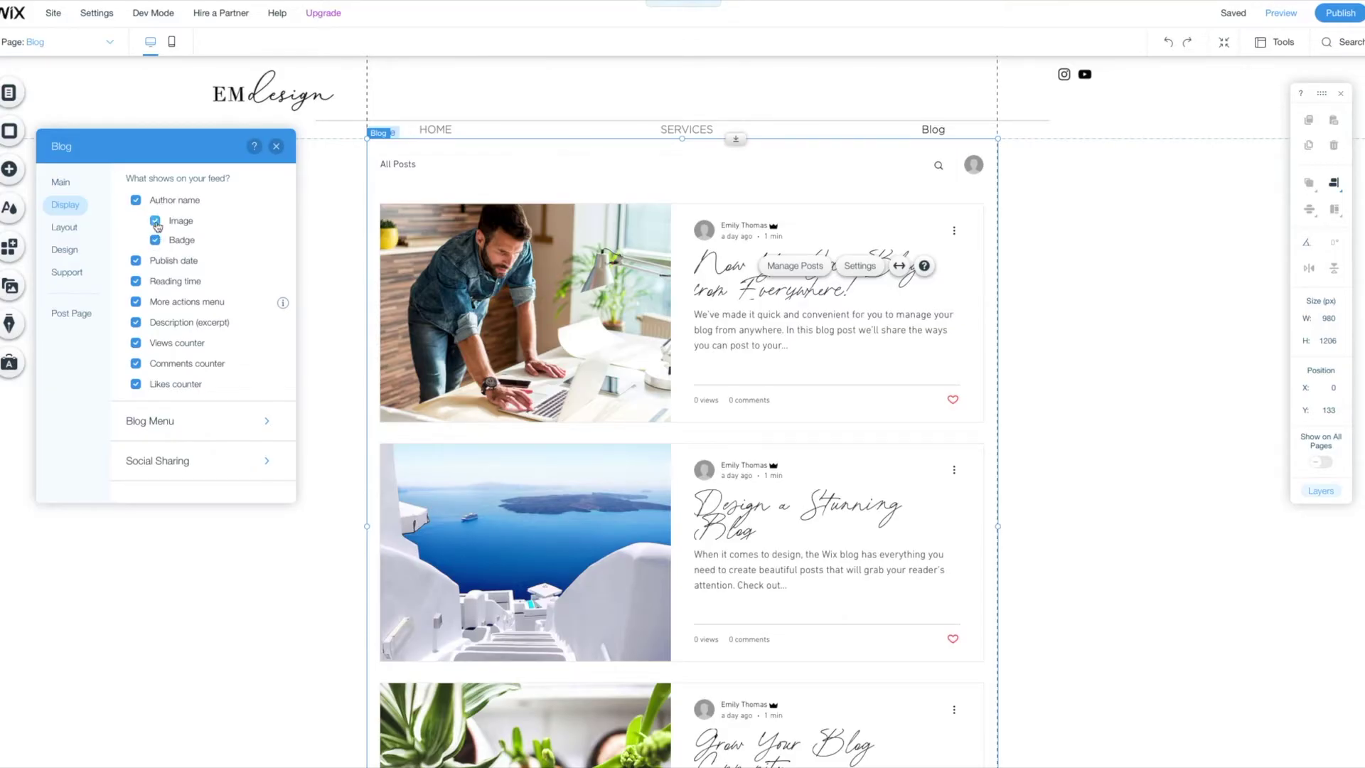
click(156, 222)
click(158, 241)
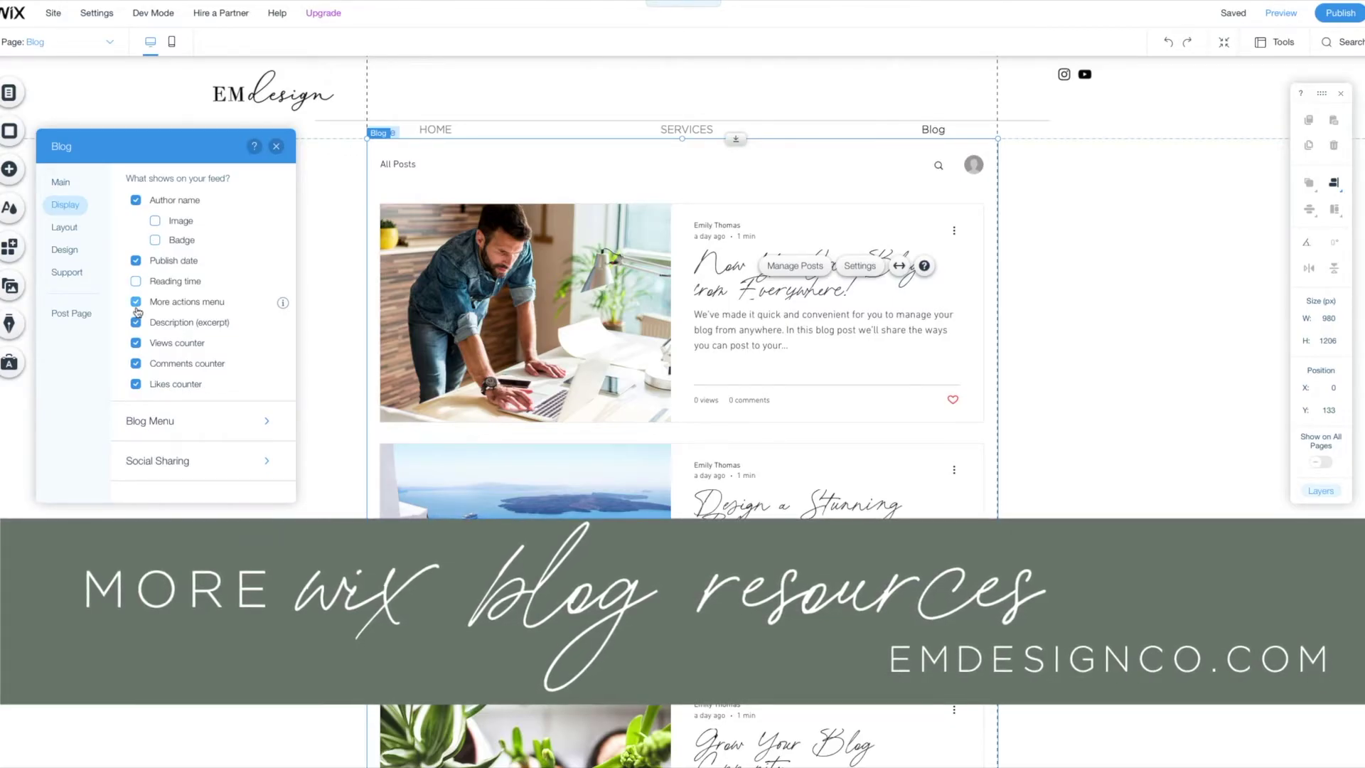
click(136, 281)
click(136, 302)
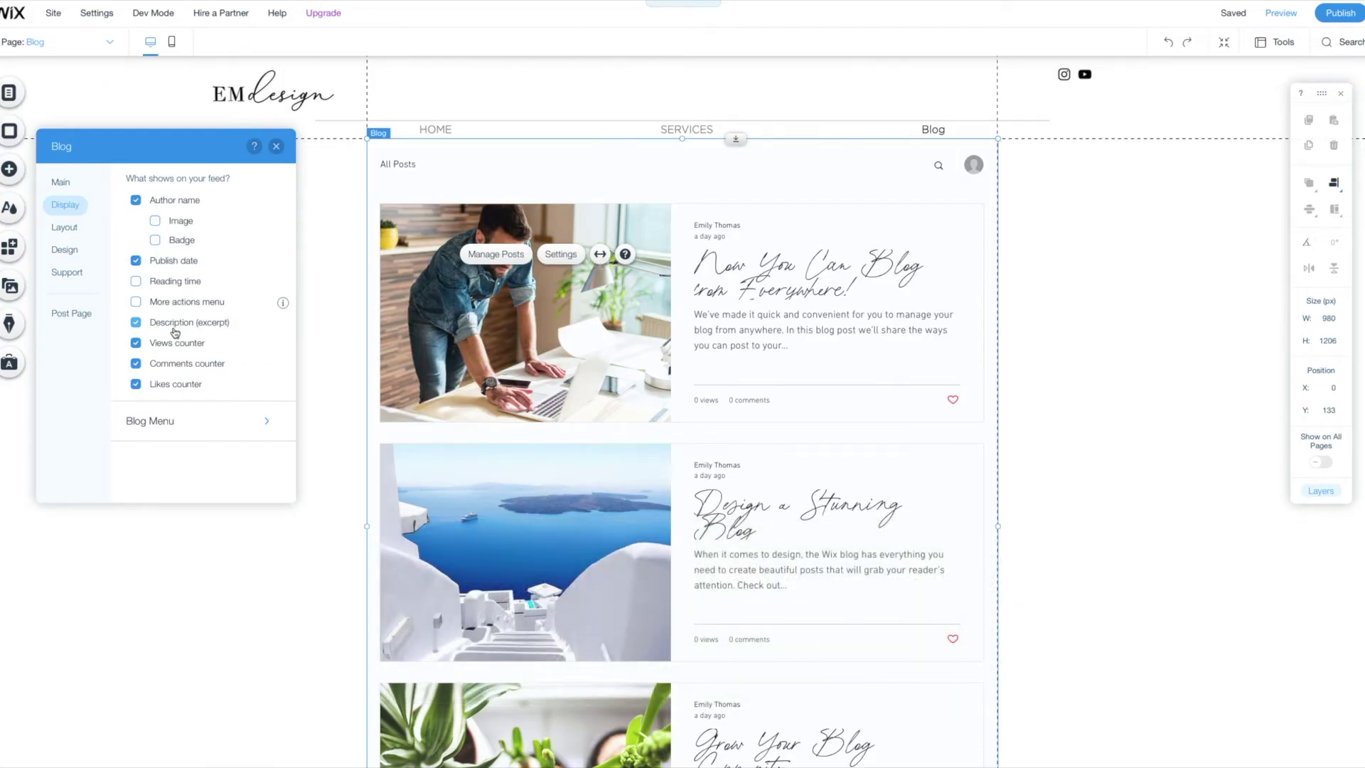
click(165, 345)
click(134, 364)
click(135, 384)
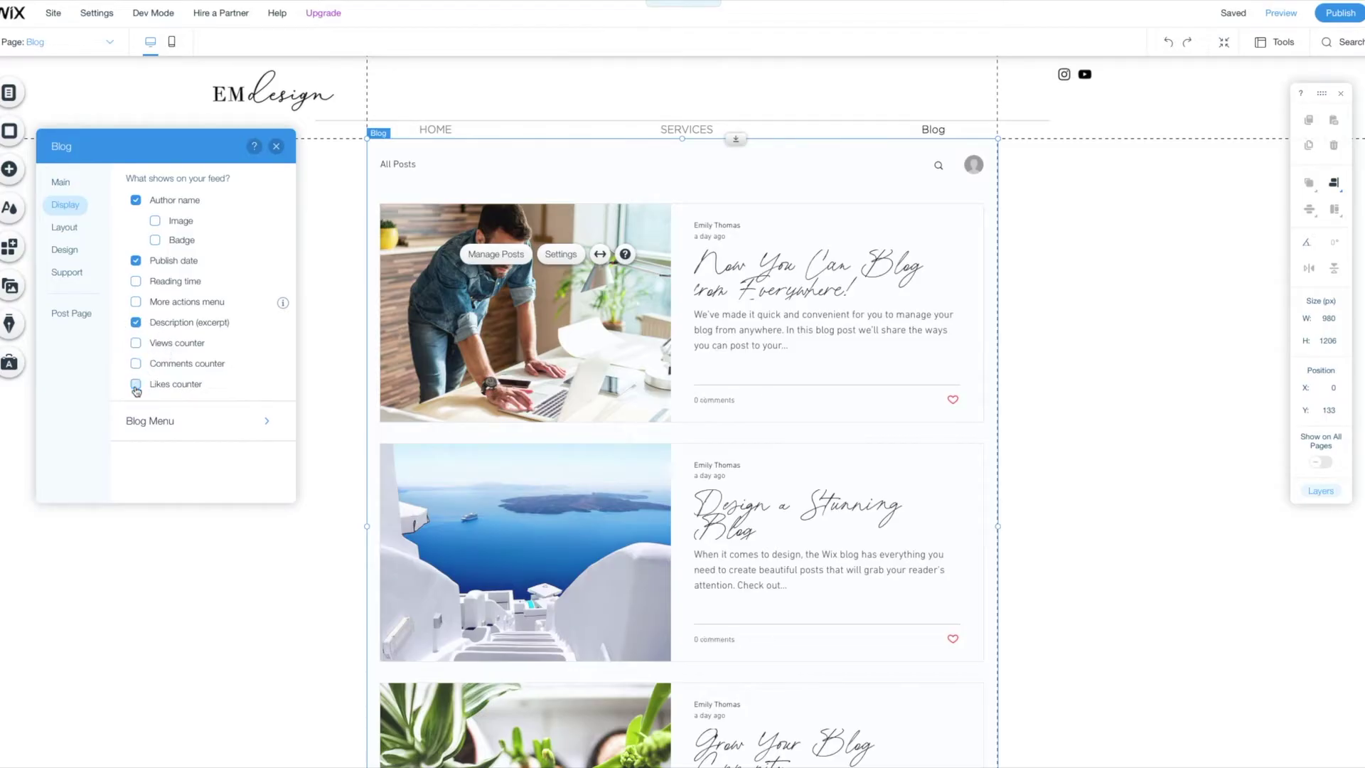
Step: Remove the login/sign up button from the blog menu
click(176, 424)
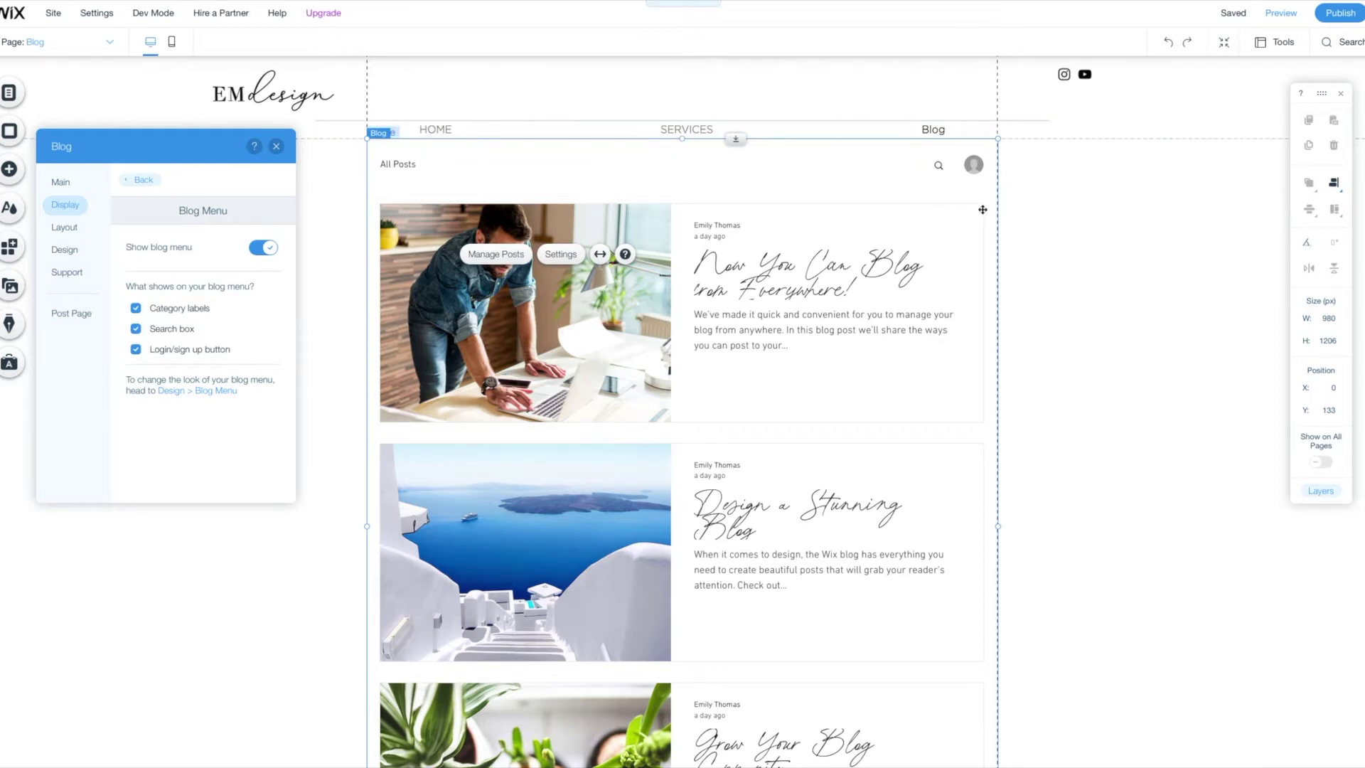
click(132, 349)
click(140, 180)
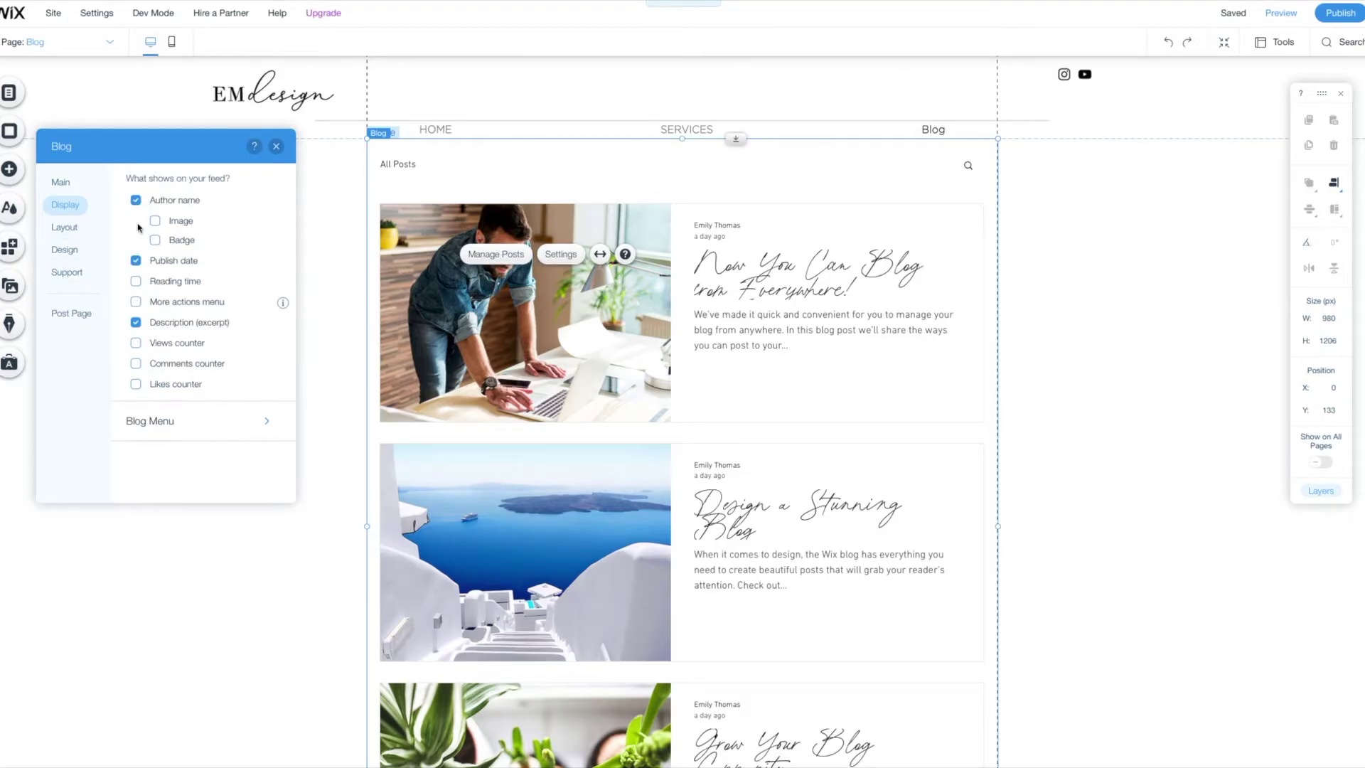
click(71, 229)
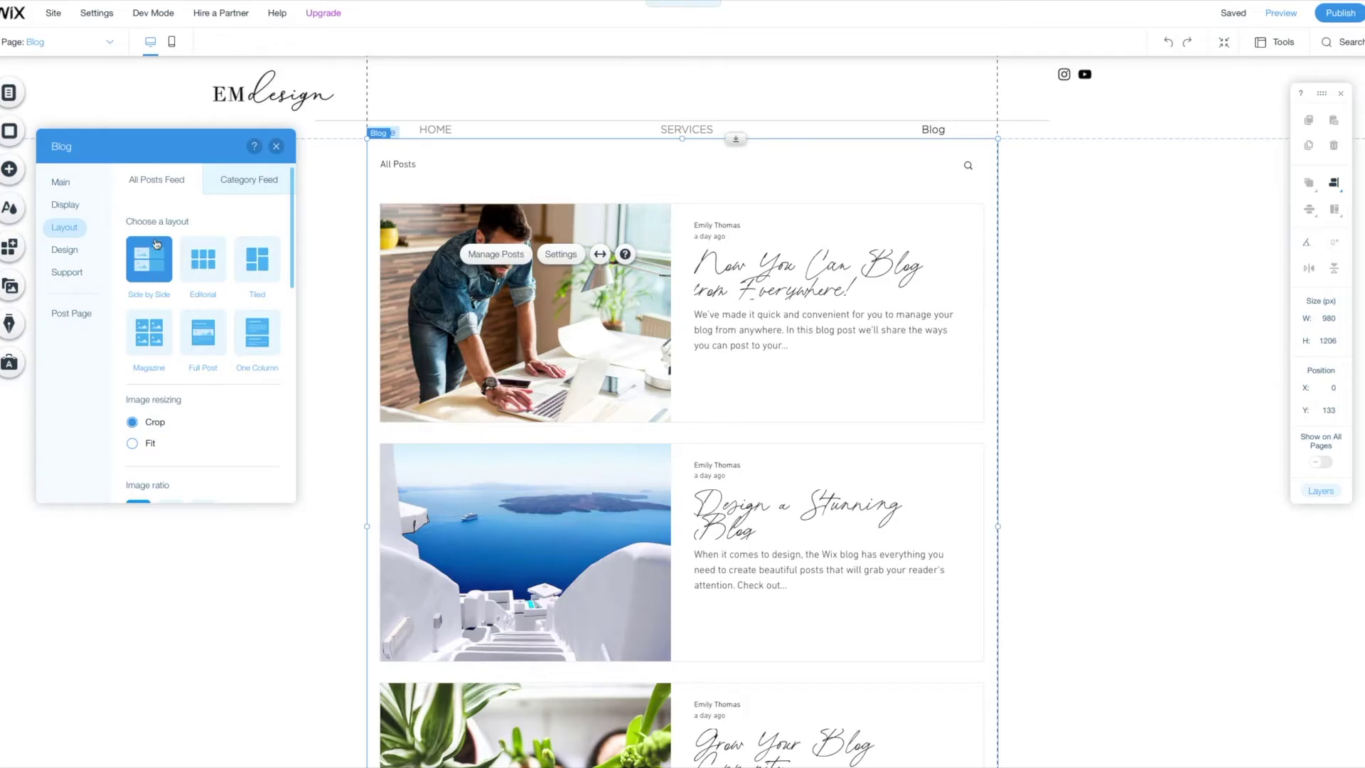
Step: Switch the blog feed to the Editorial layout with three posts side by side
click(211, 279)
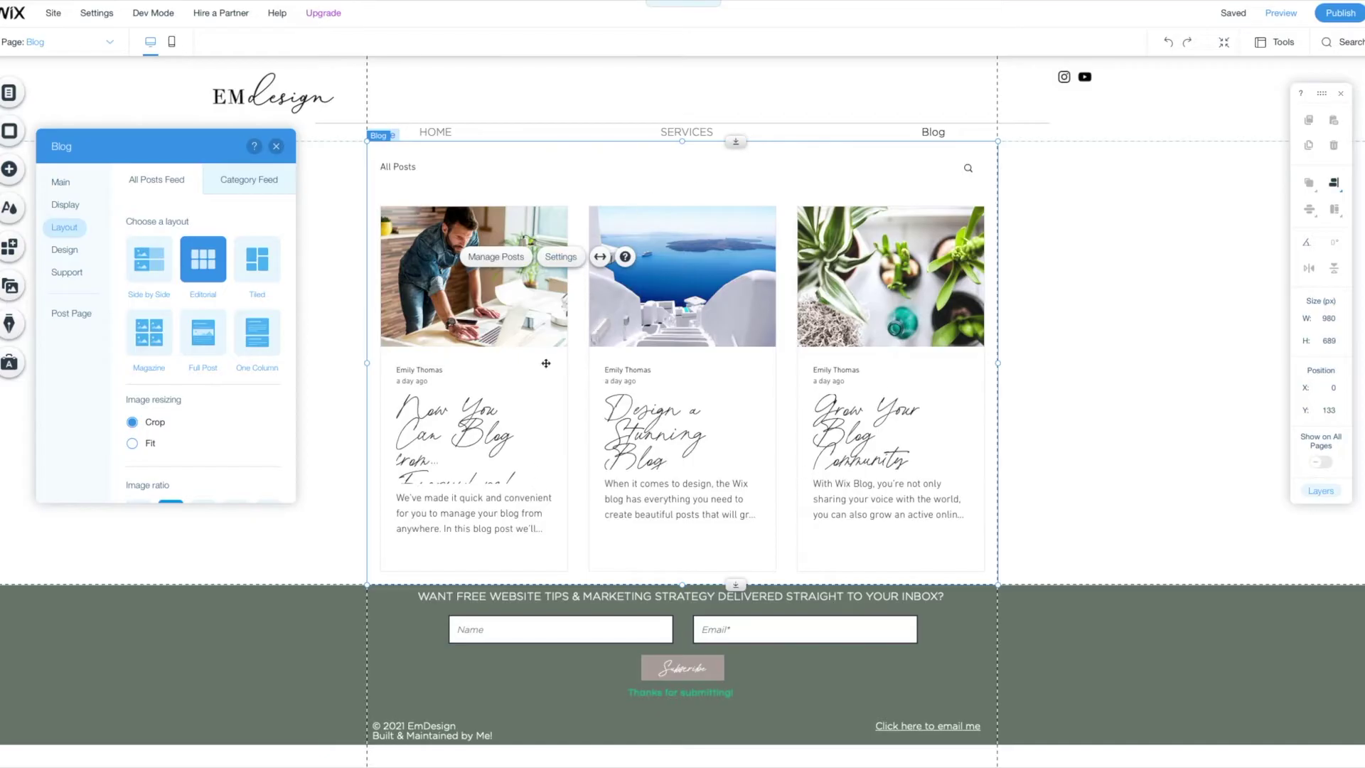
scroll(210, 329, down, 10)
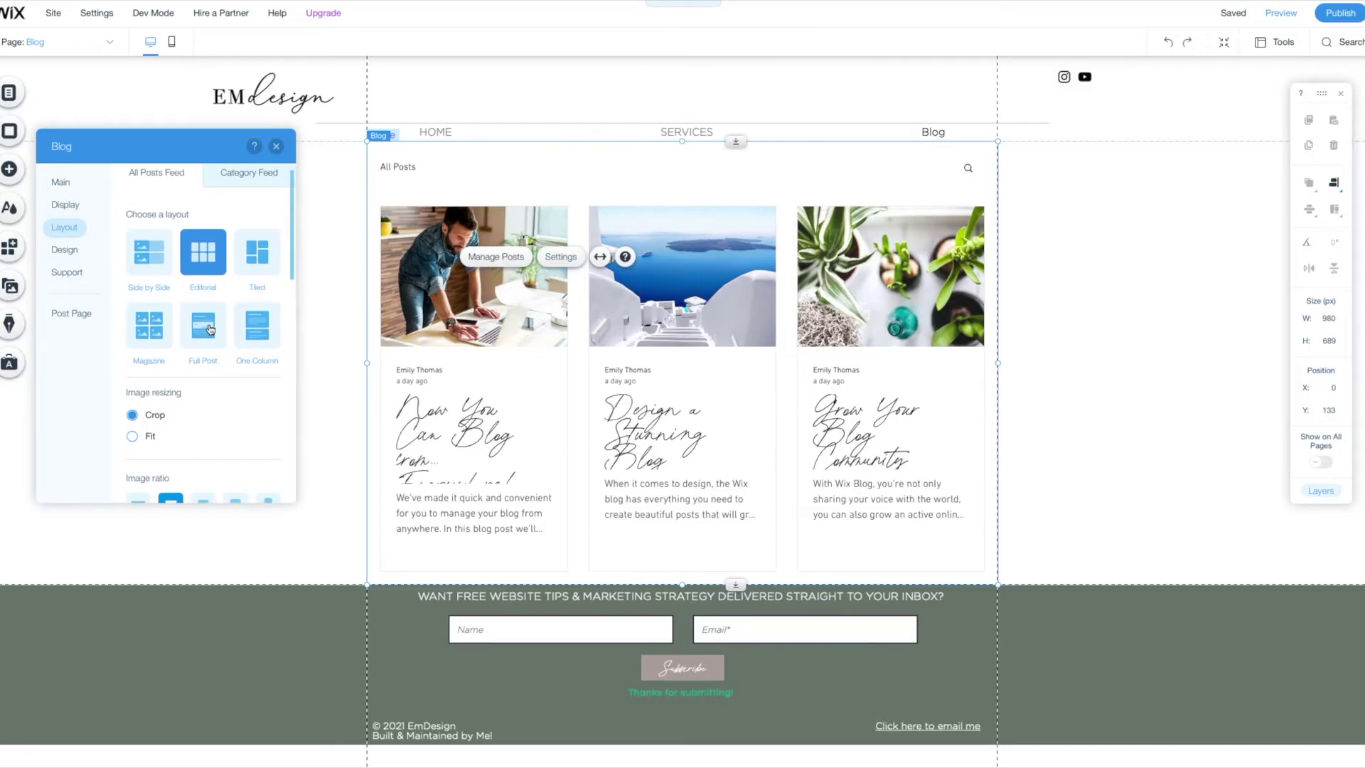
scroll(211, 330, up, 5)
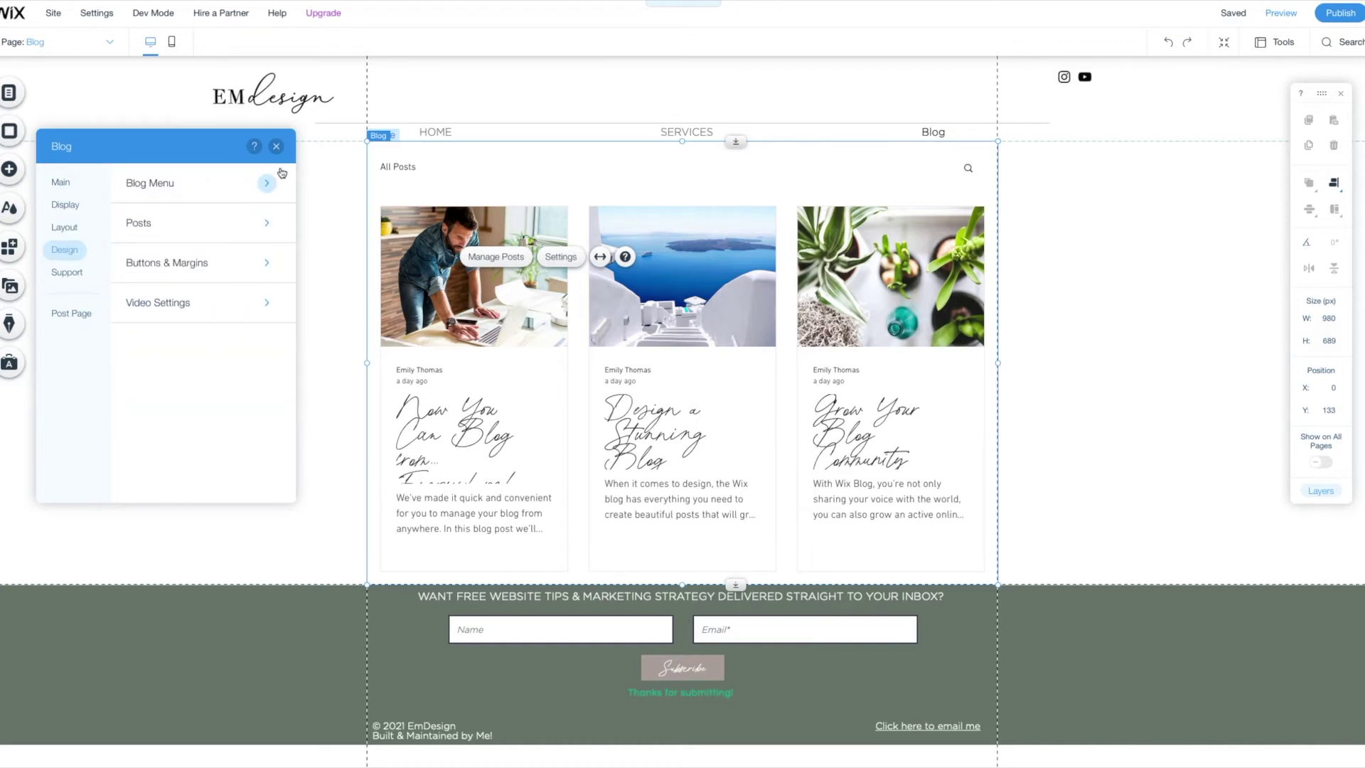
Step: Browse the blog design sections: blog menu fonts, buttons and margins, and video playback
click(263, 187)
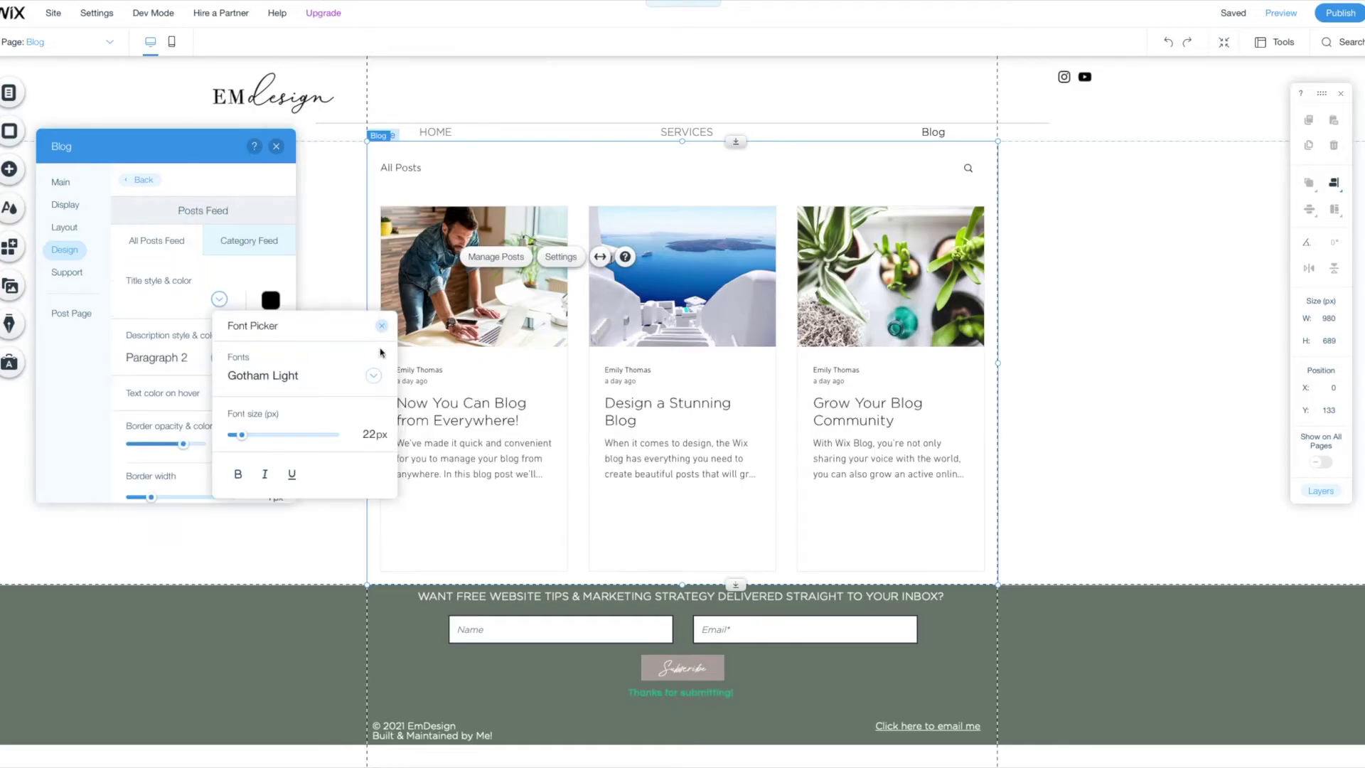
click(381, 326)
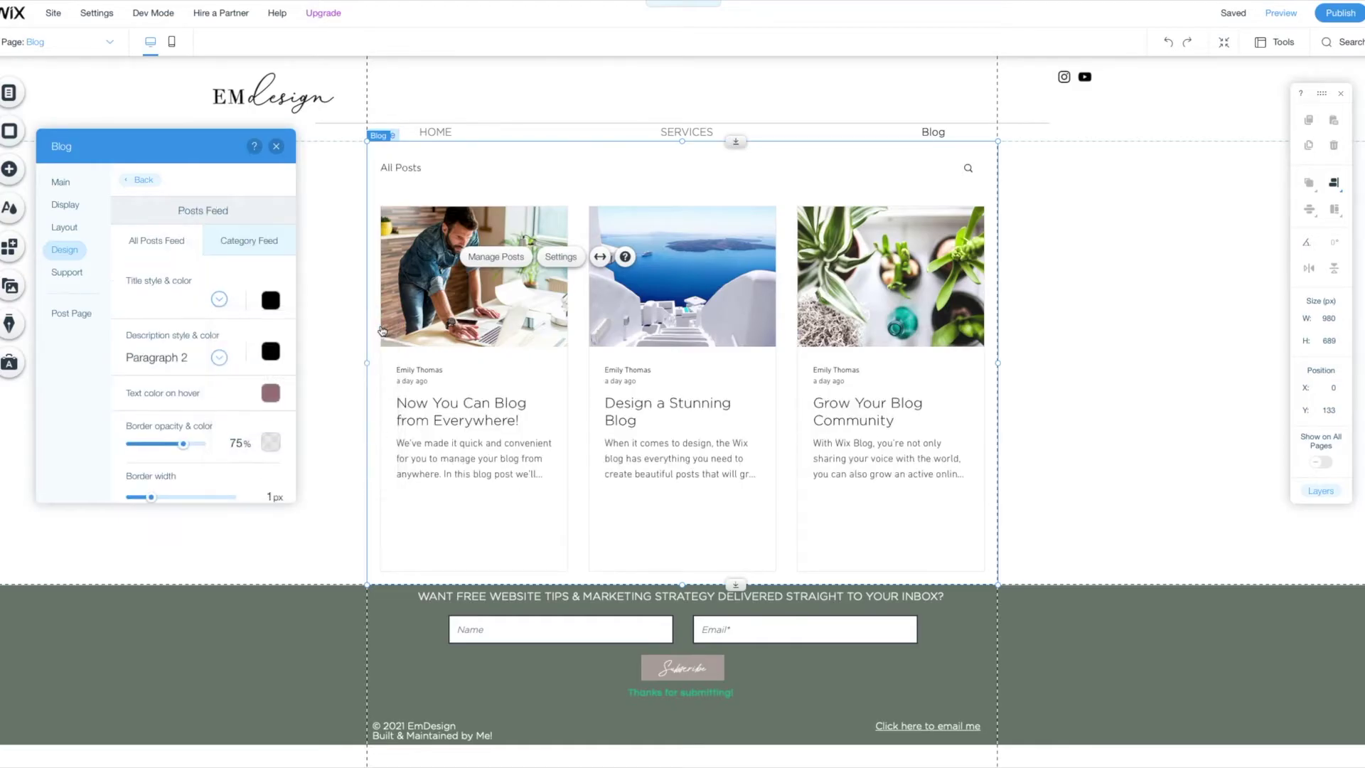
scroll(229, 368, down, 2)
scroll(178, 284, up, 2)
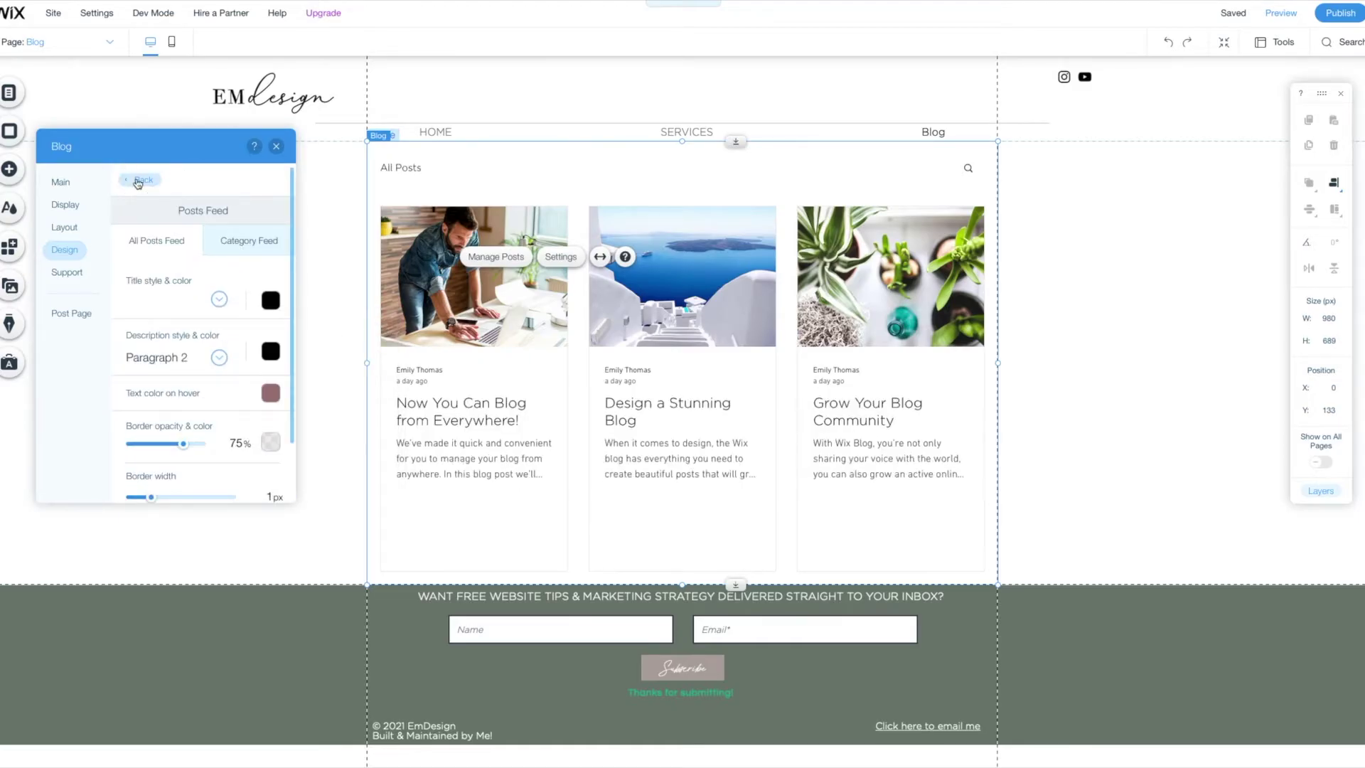
click(137, 179)
click(207, 262)
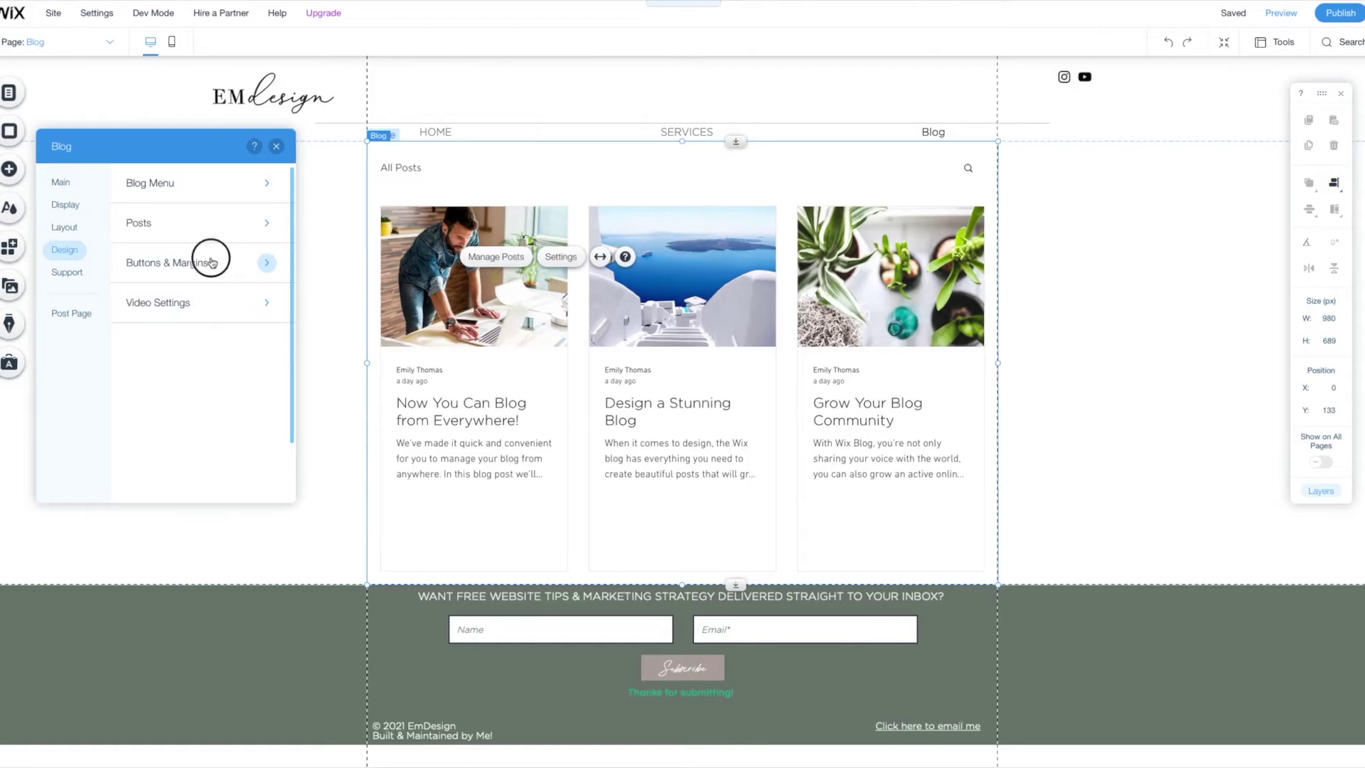
click(140, 179)
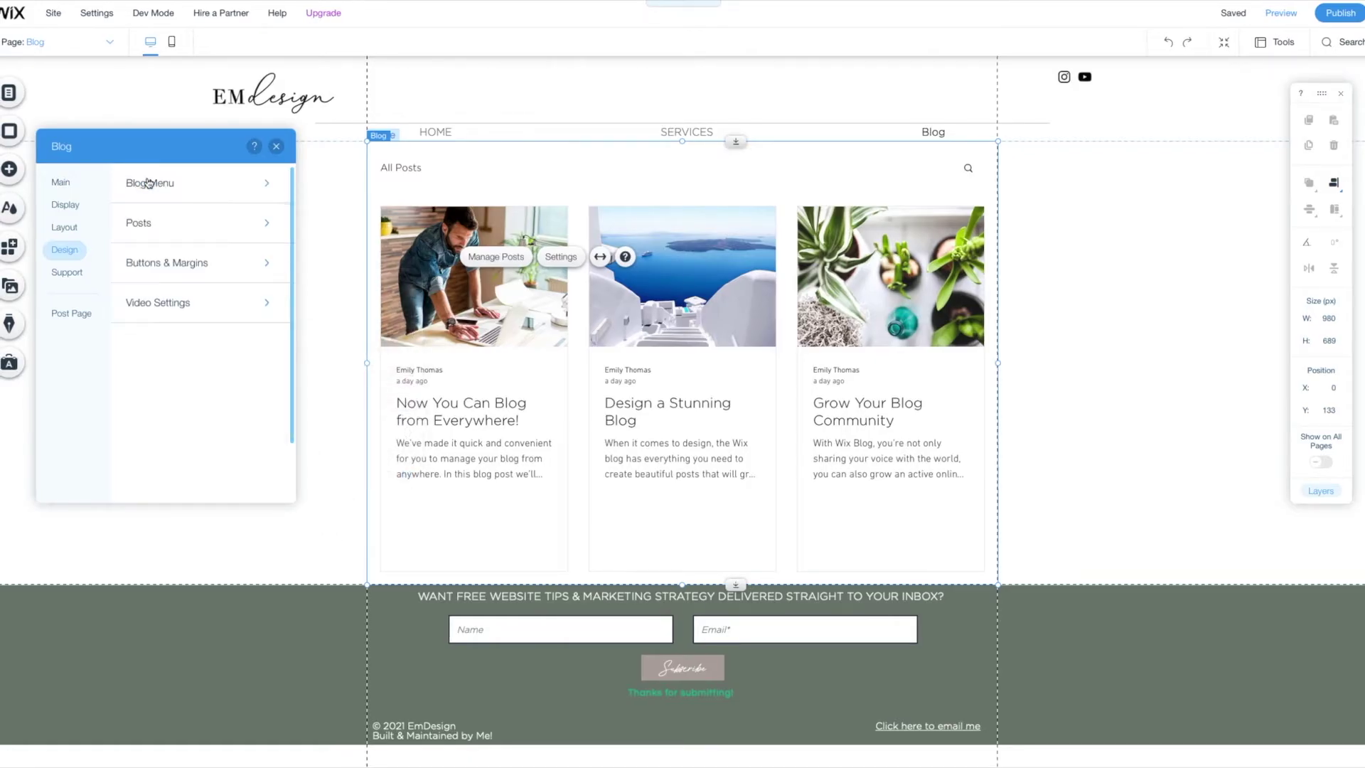
click(224, 304)
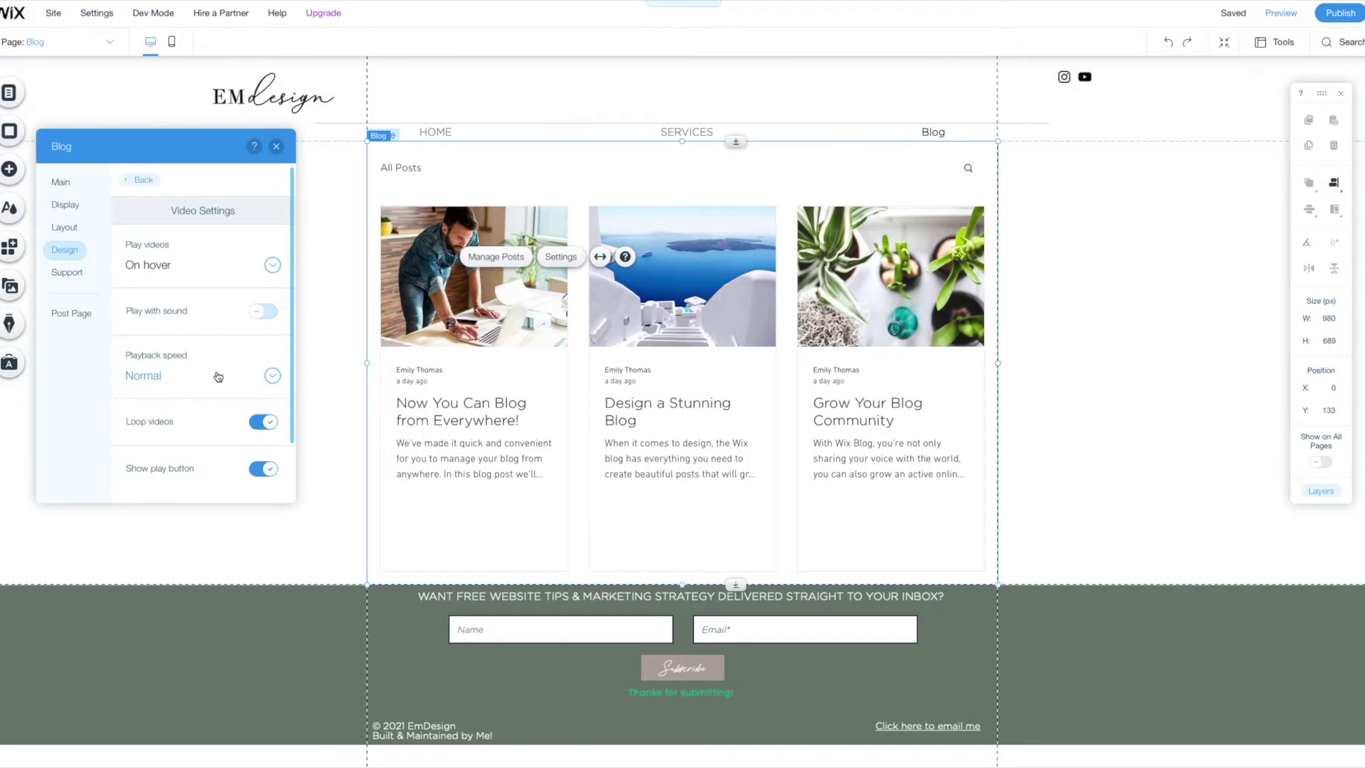
click(146, 182)
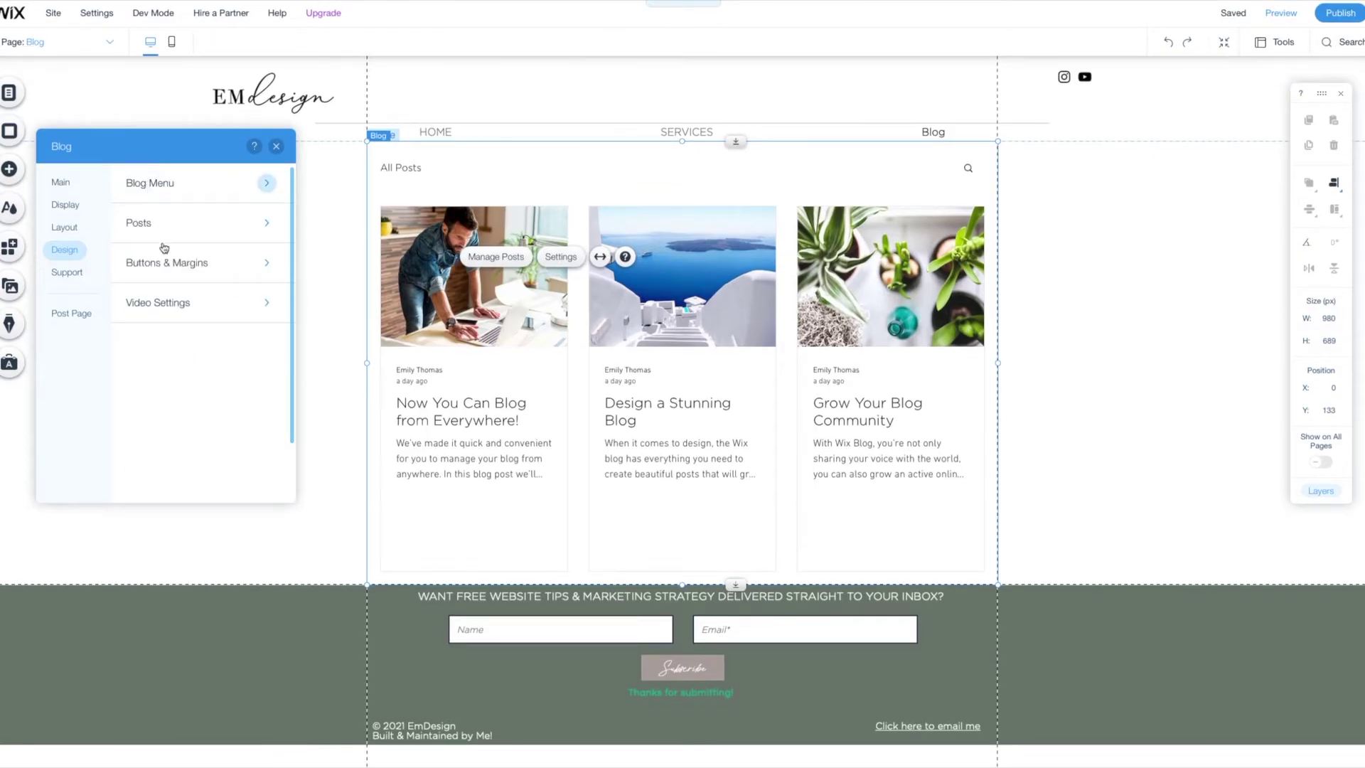
Step: Set the feed's post descriptions to Gotham Light at 14px
click(179, 223)
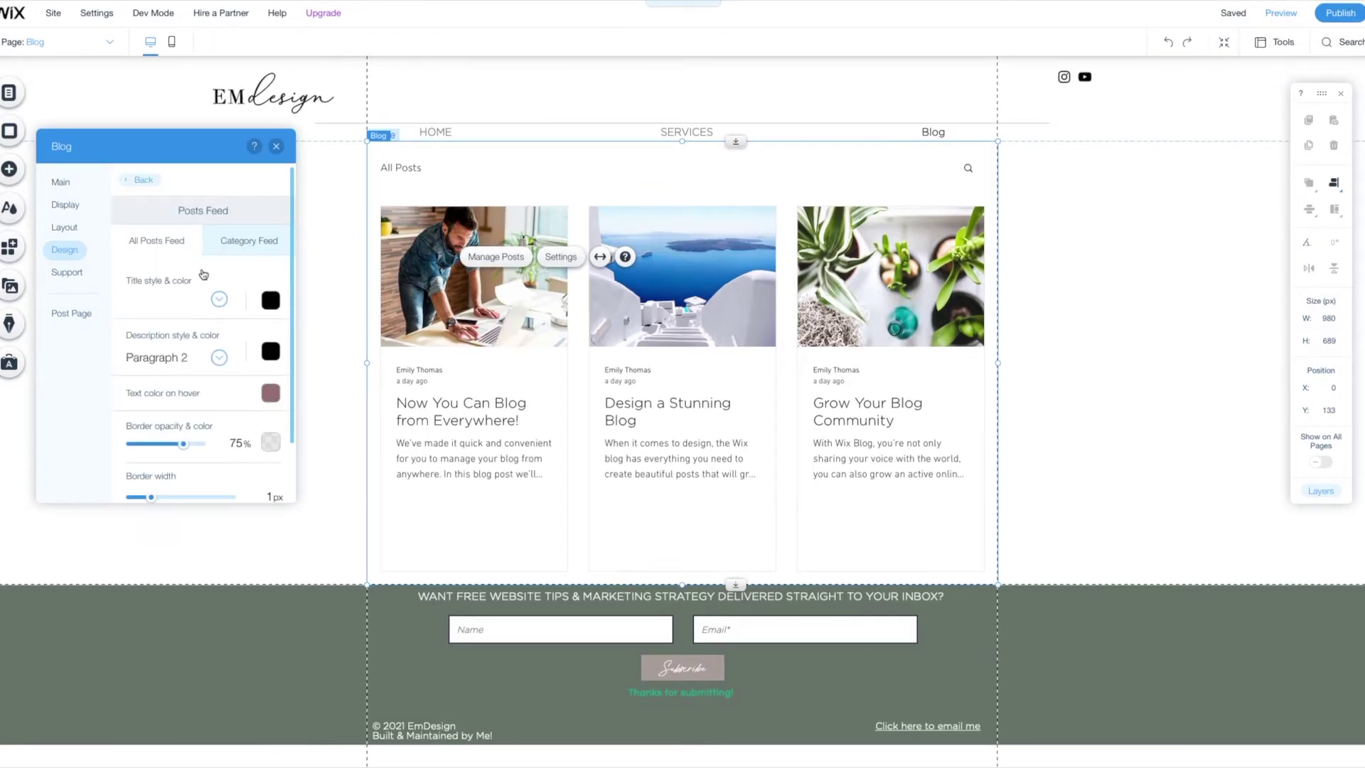
click(221, 358)
scroll(299, 421, down, 1)
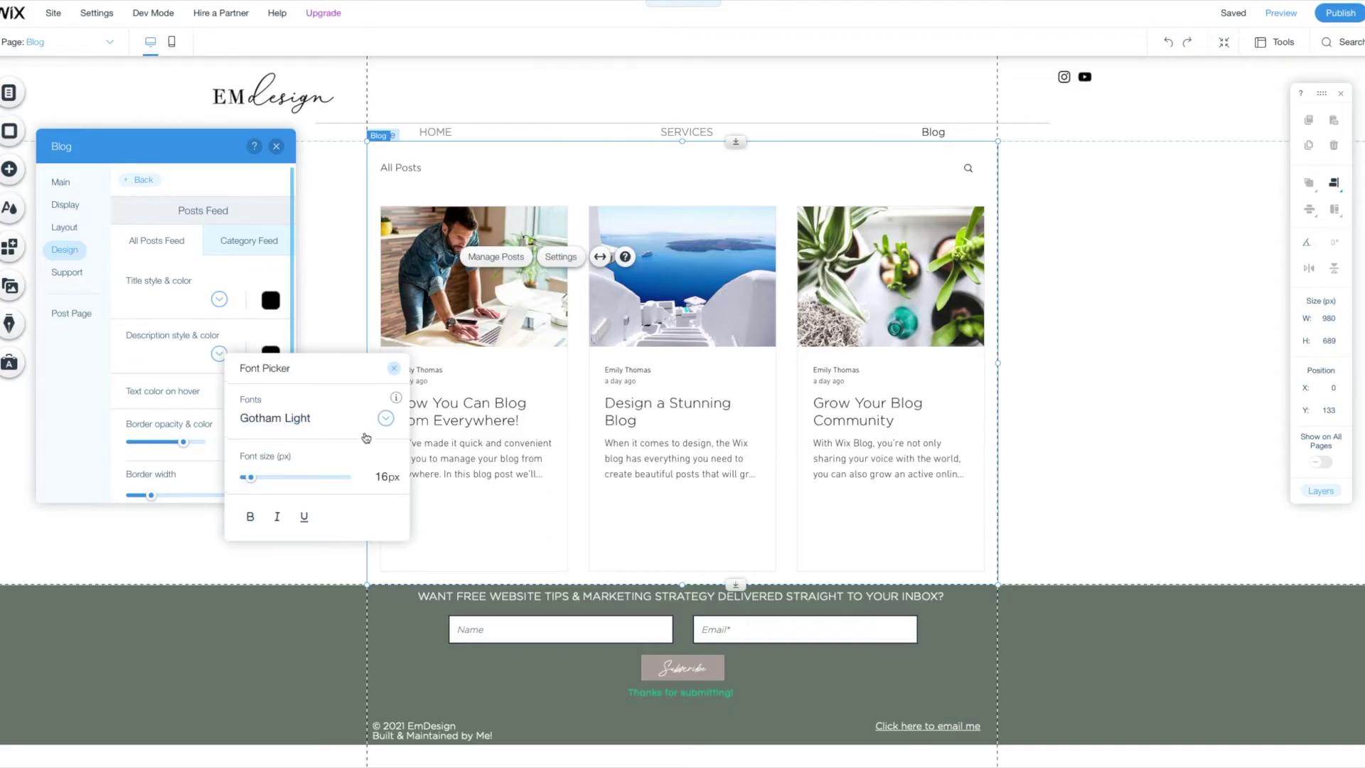
click(382, 478)
text(4)
click(248, 240)
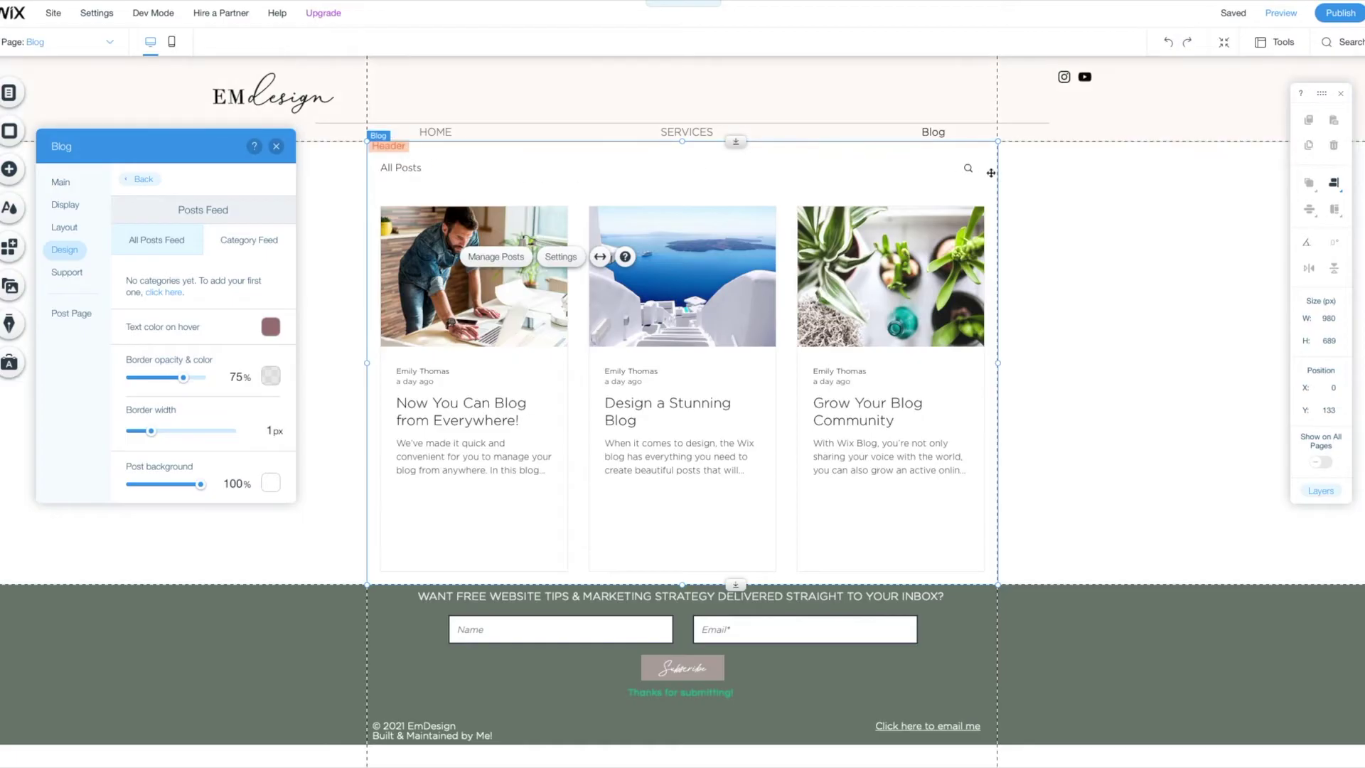
click(143, 179)
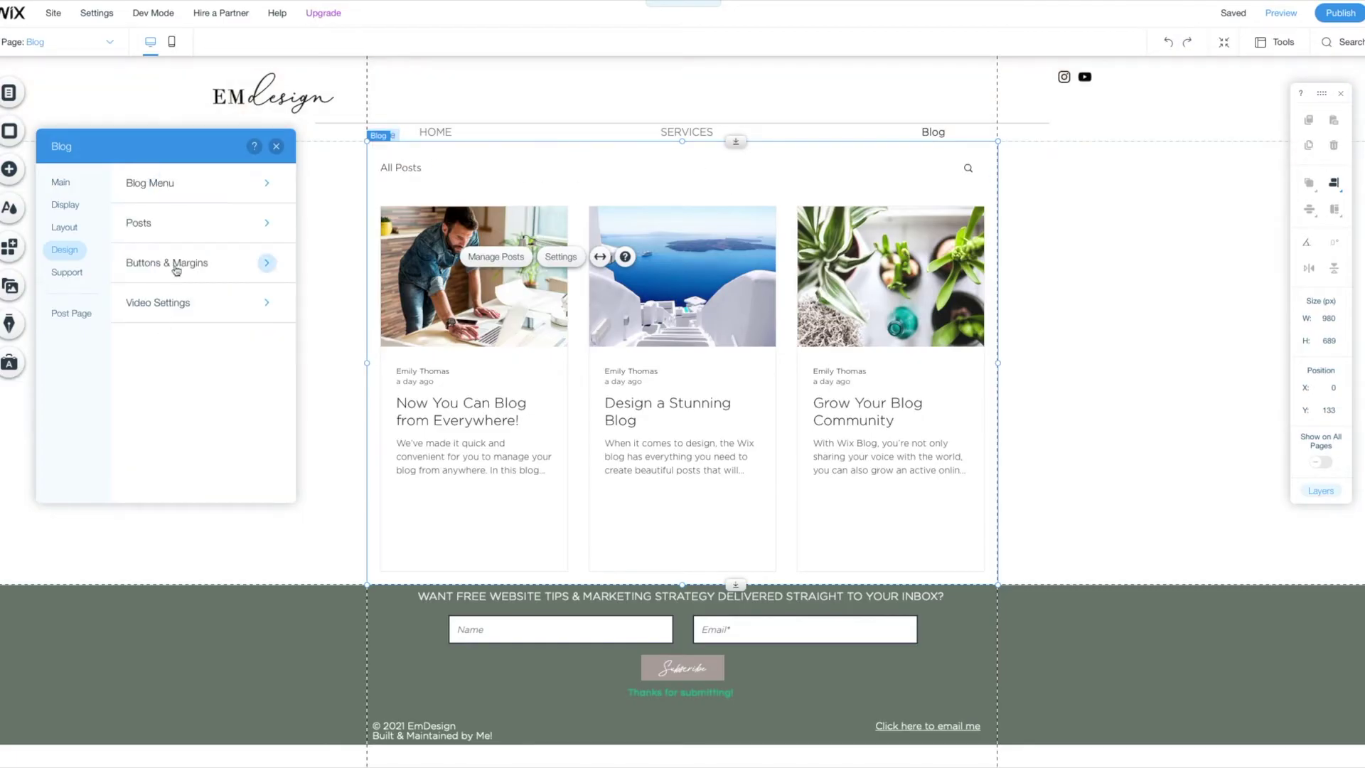
Step: Go to the Post page and review its Blog Menu, Social Sharing and Comments display options
click(80, 313)
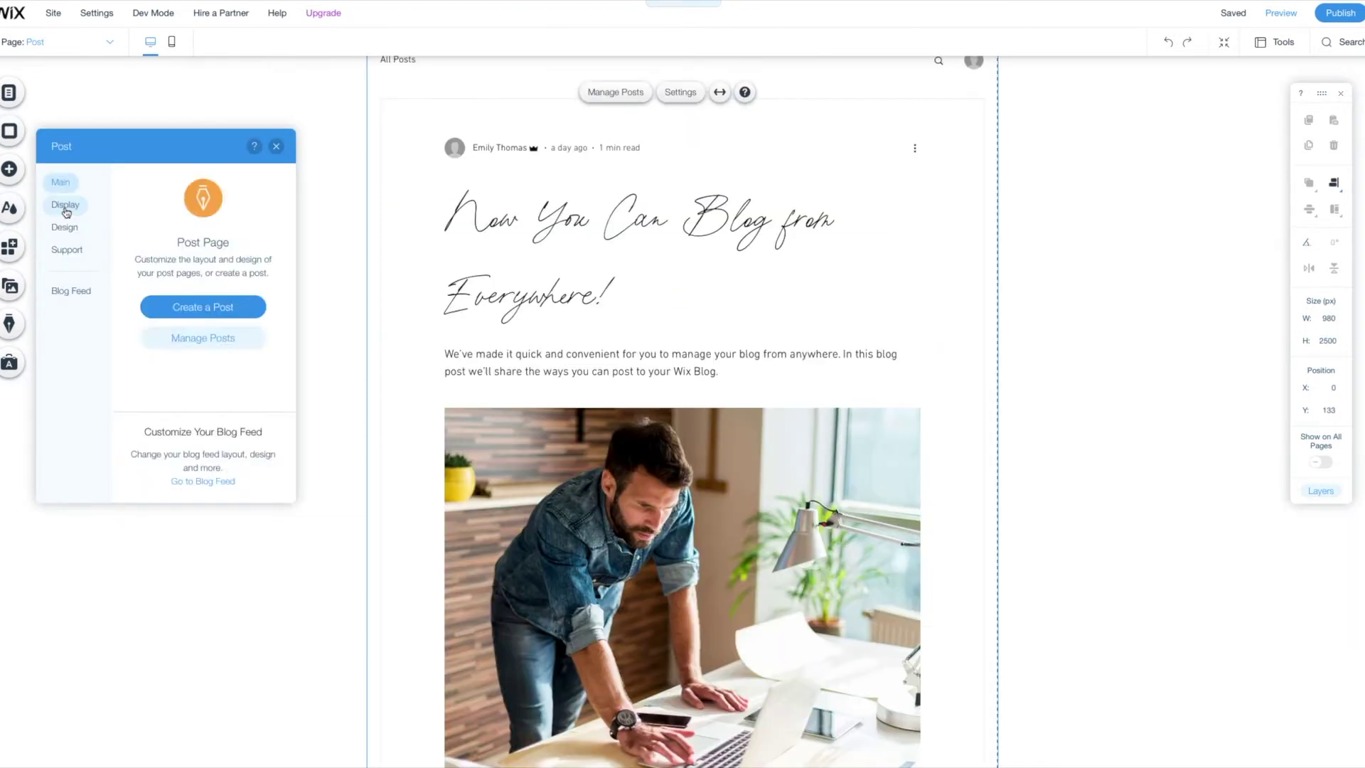
click(65, 205)
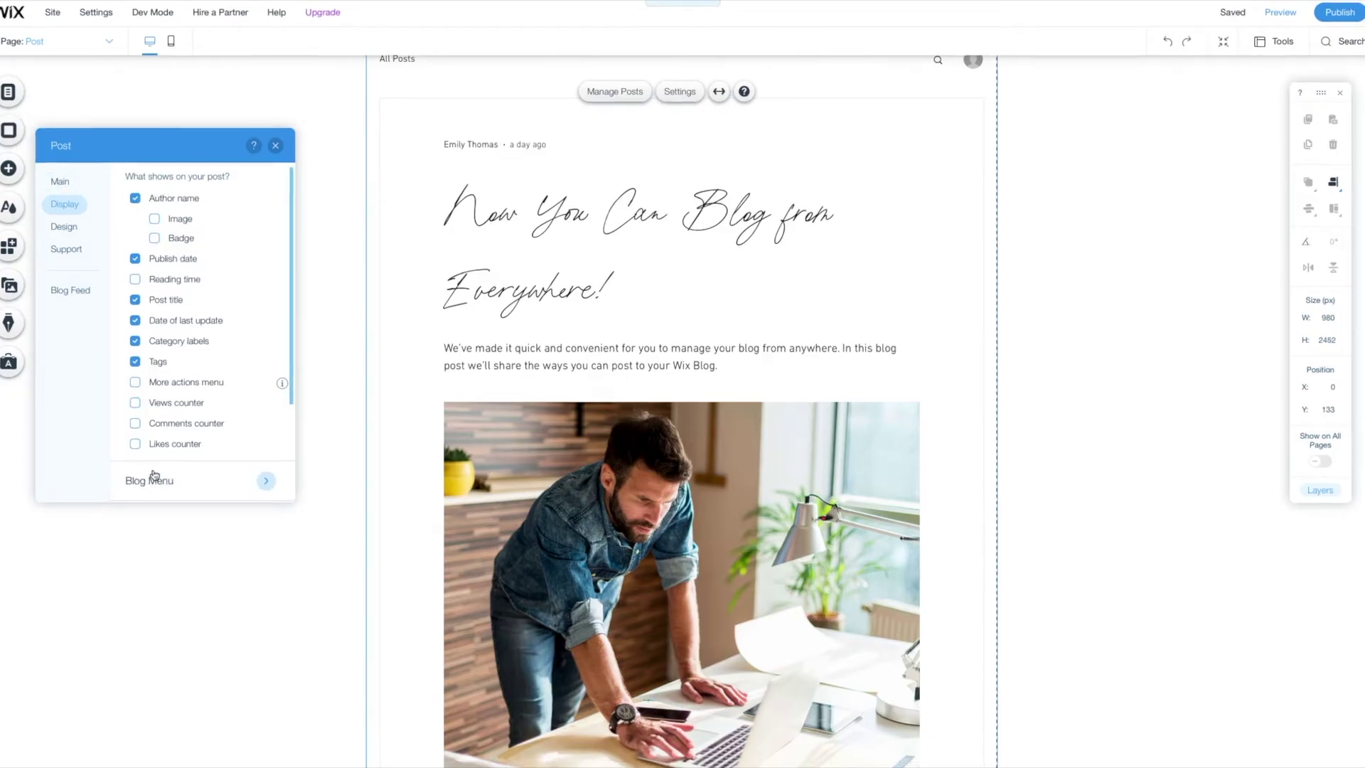
click(262, 482)
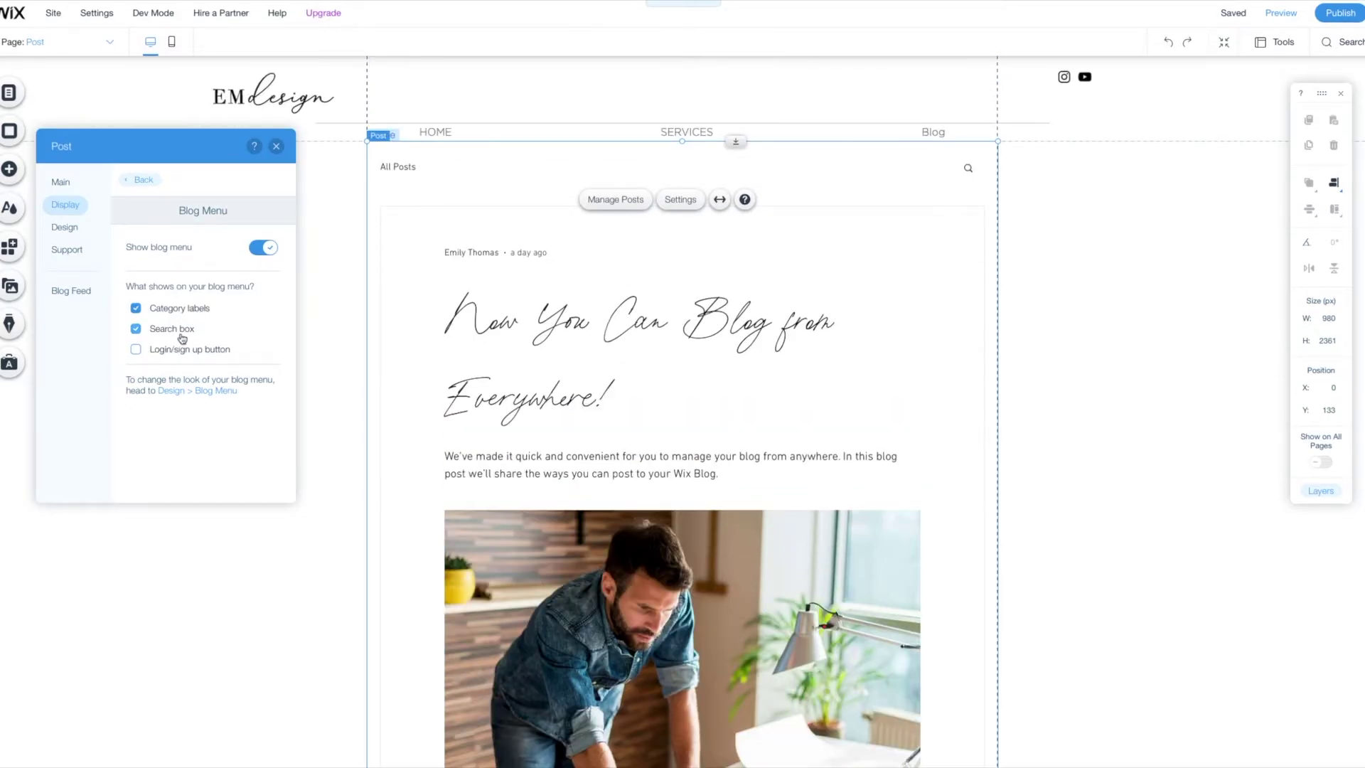
click(139, 186)
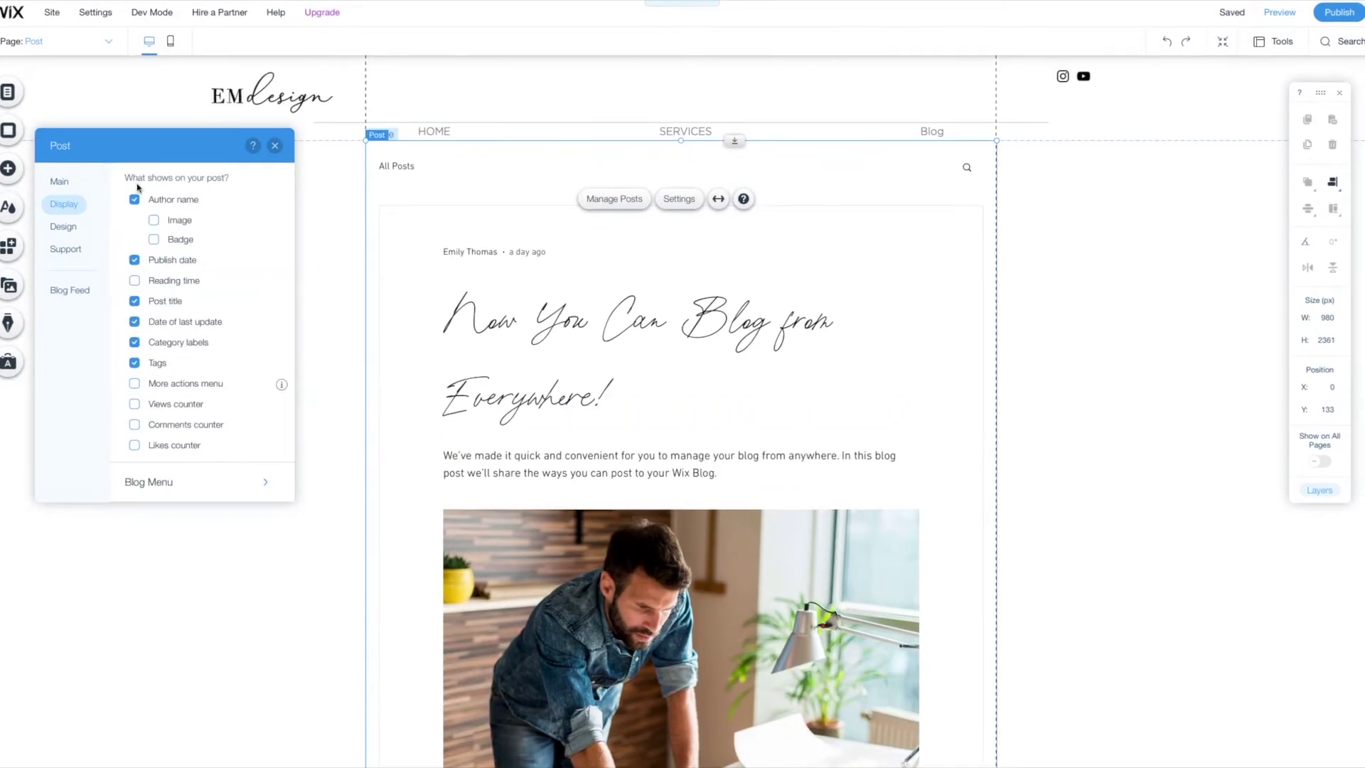
scroll(178, 369, down, 3)
click(177, 406)
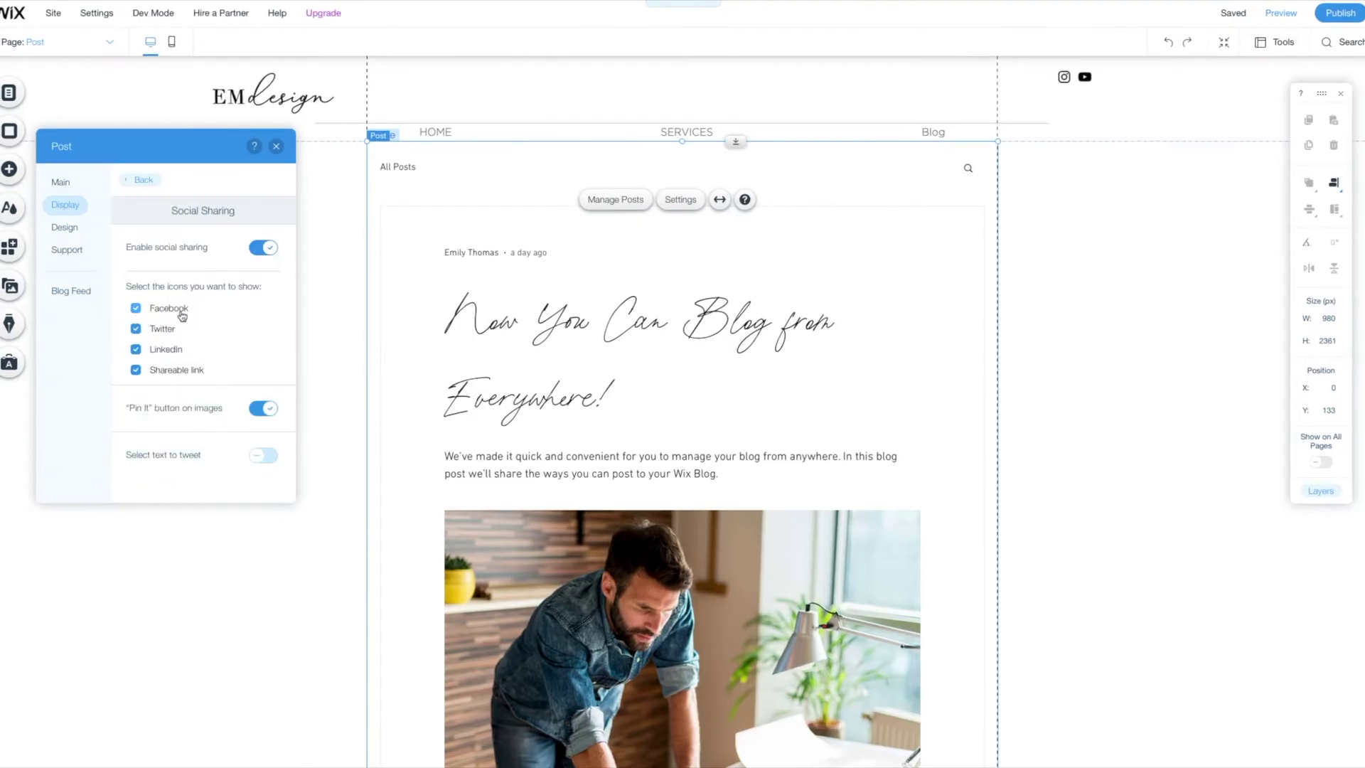
click(139, 179)
scroll(206, 268, down, 2)
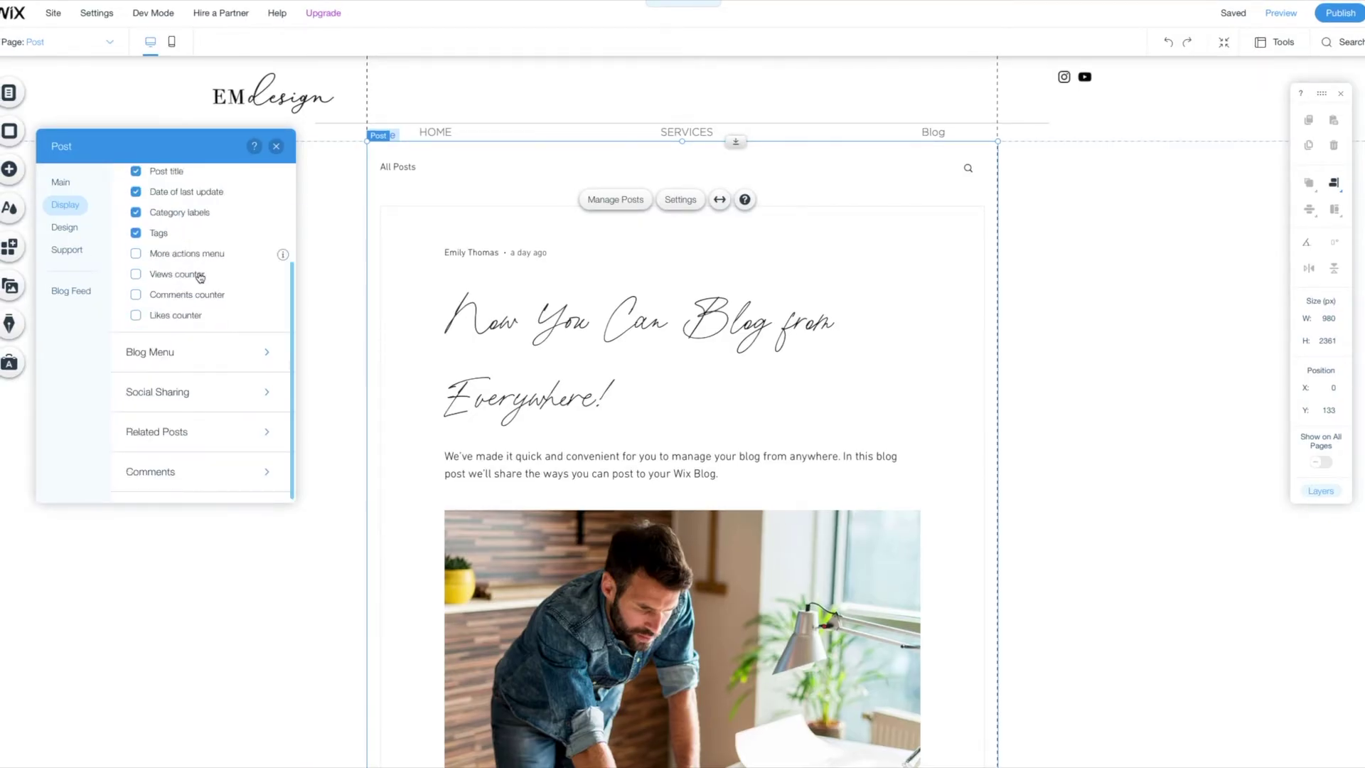
click(183, 476)
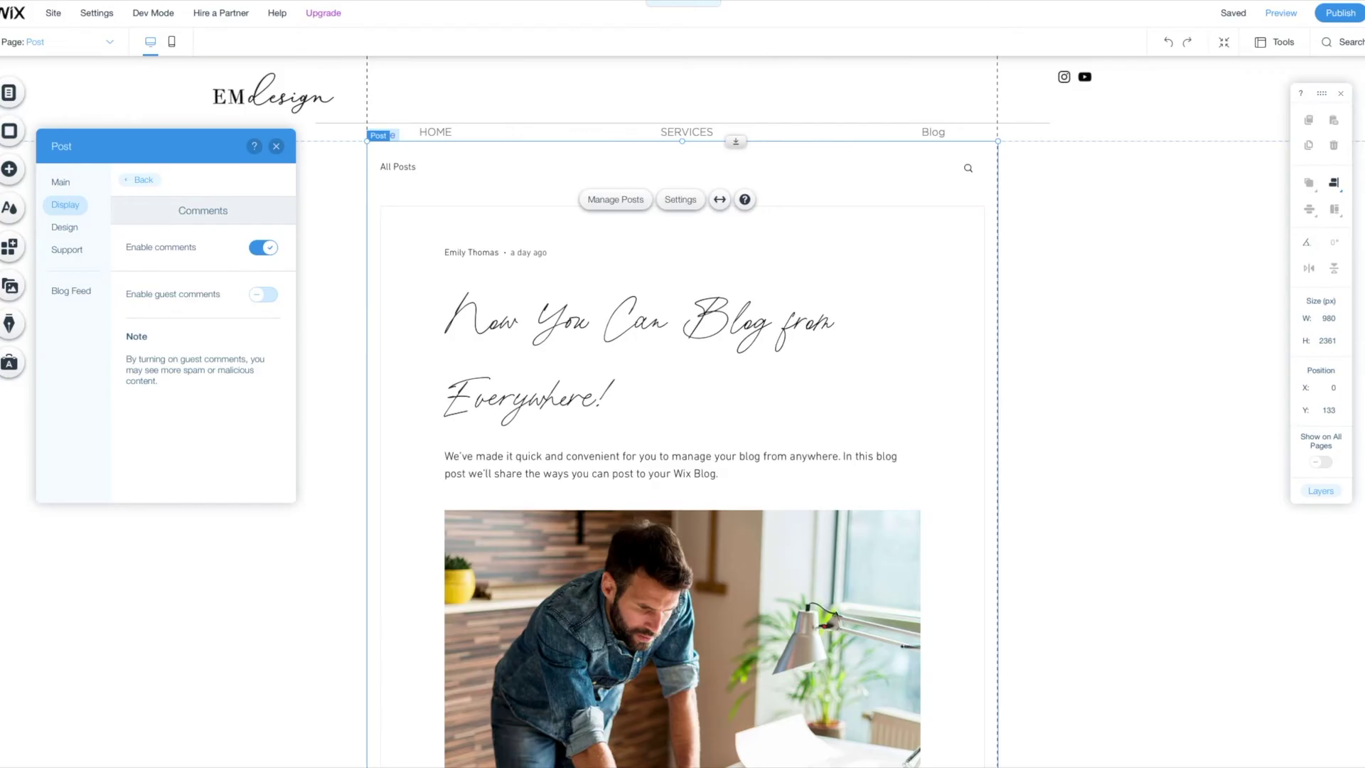
click(136, 180)
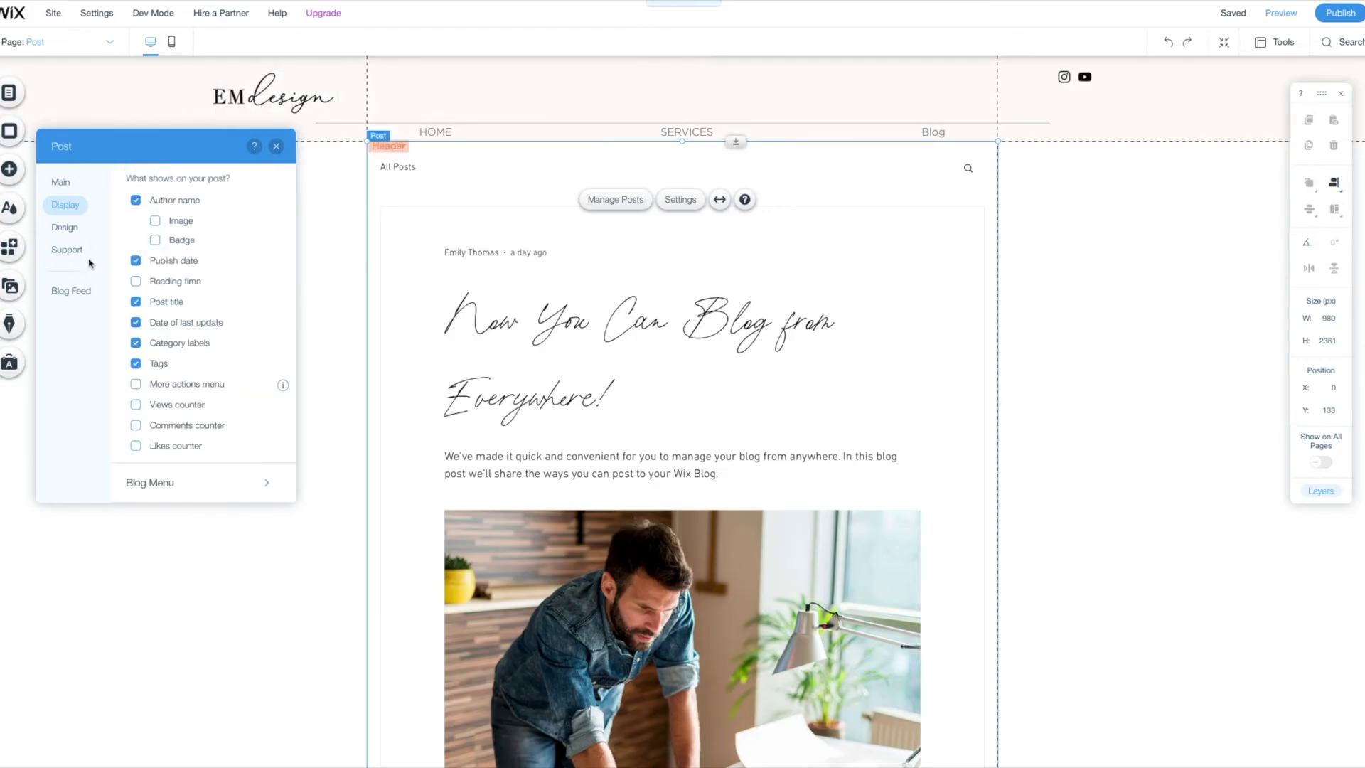
Step: Set the post page's Heading 3 font to Gotham Light
click(68, 229)
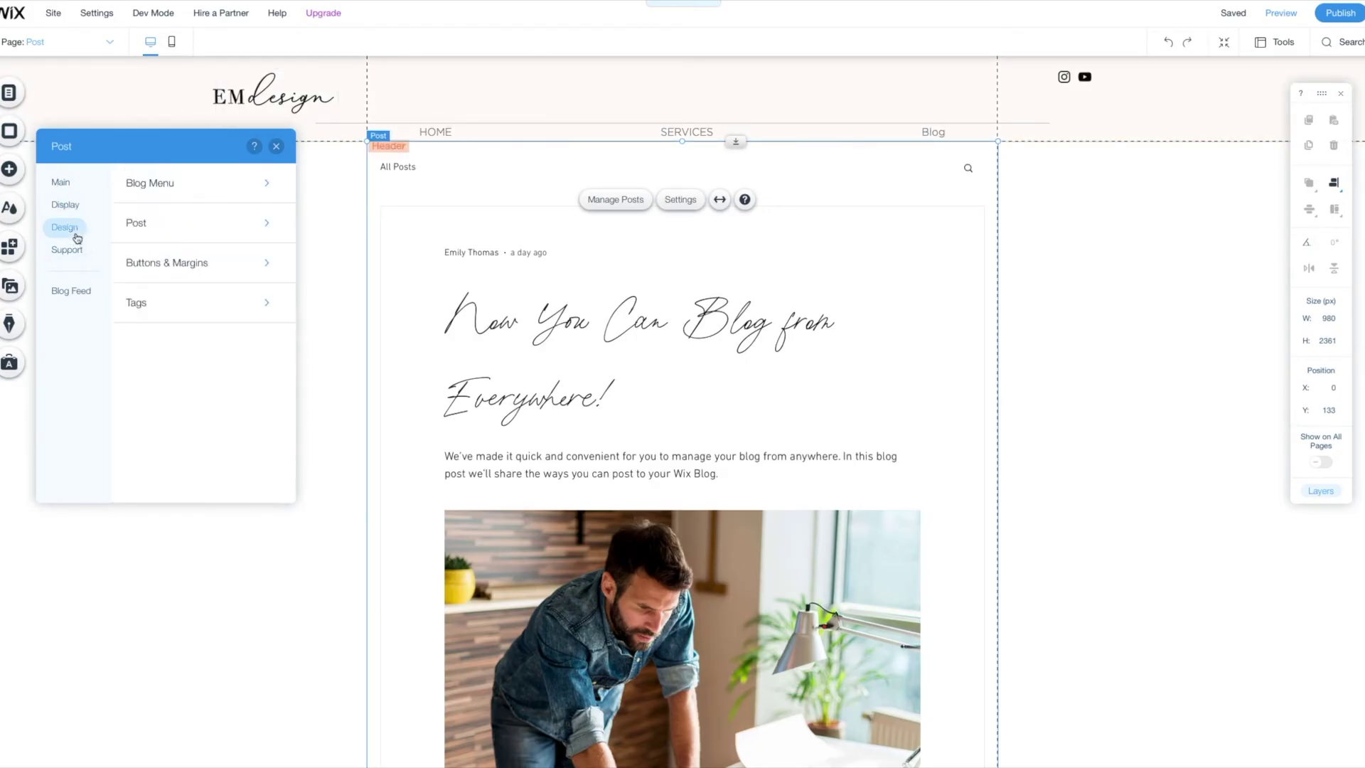
click(195, 183)
click(214, 264)
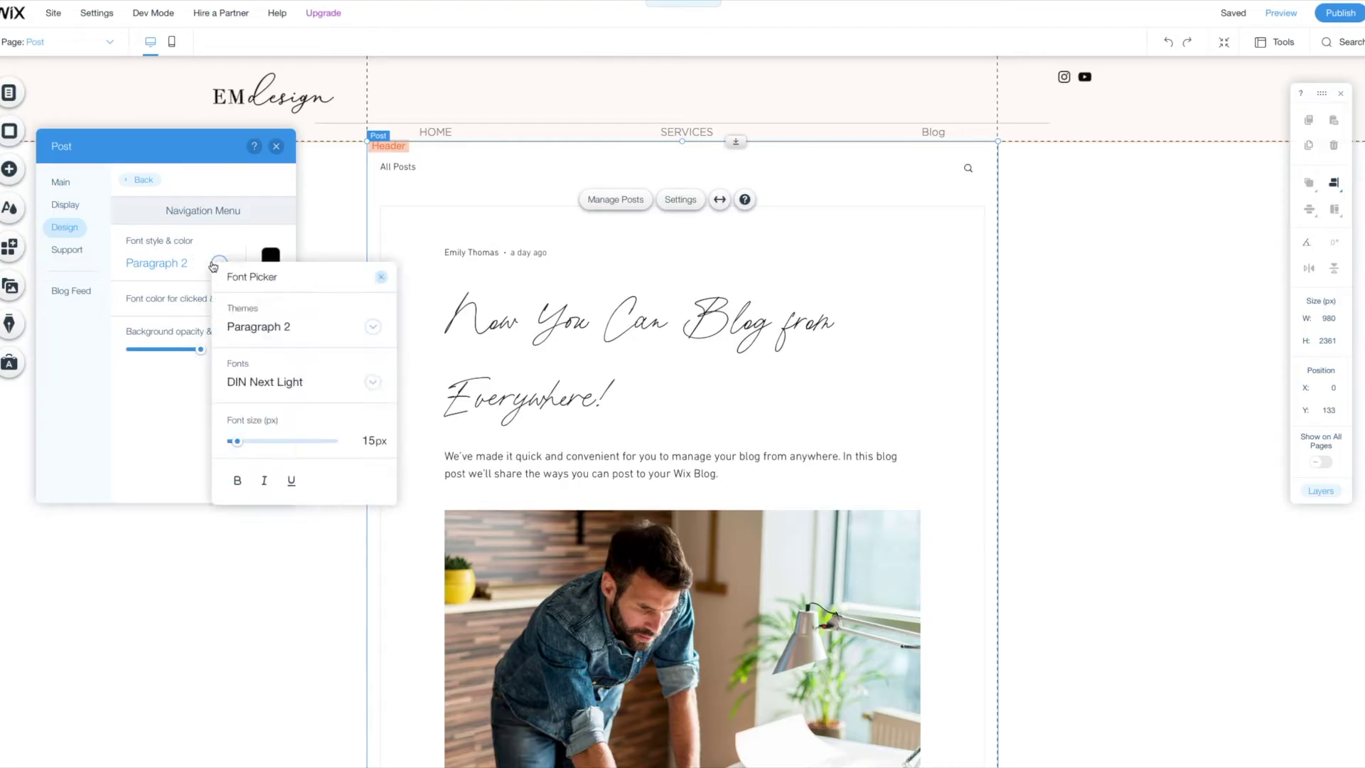
click(254, 382)
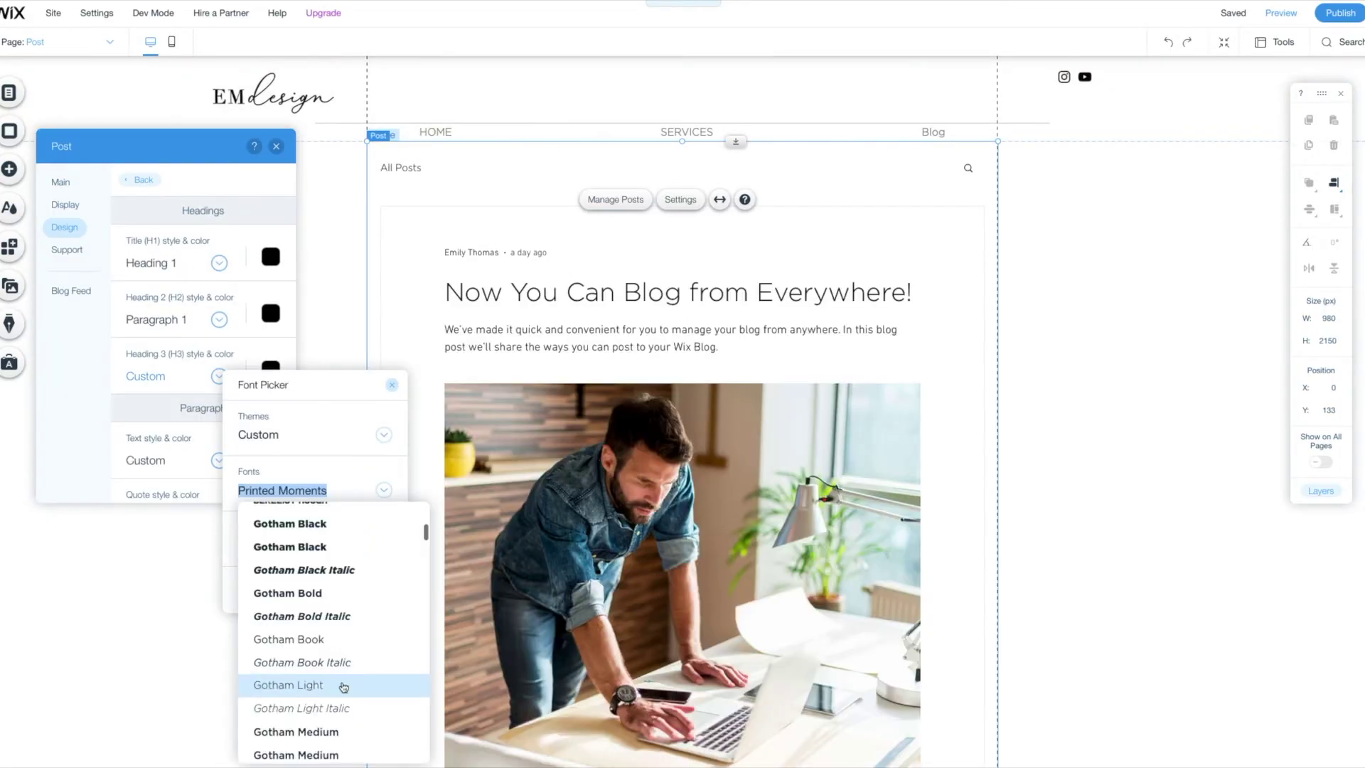
click(344, 686)
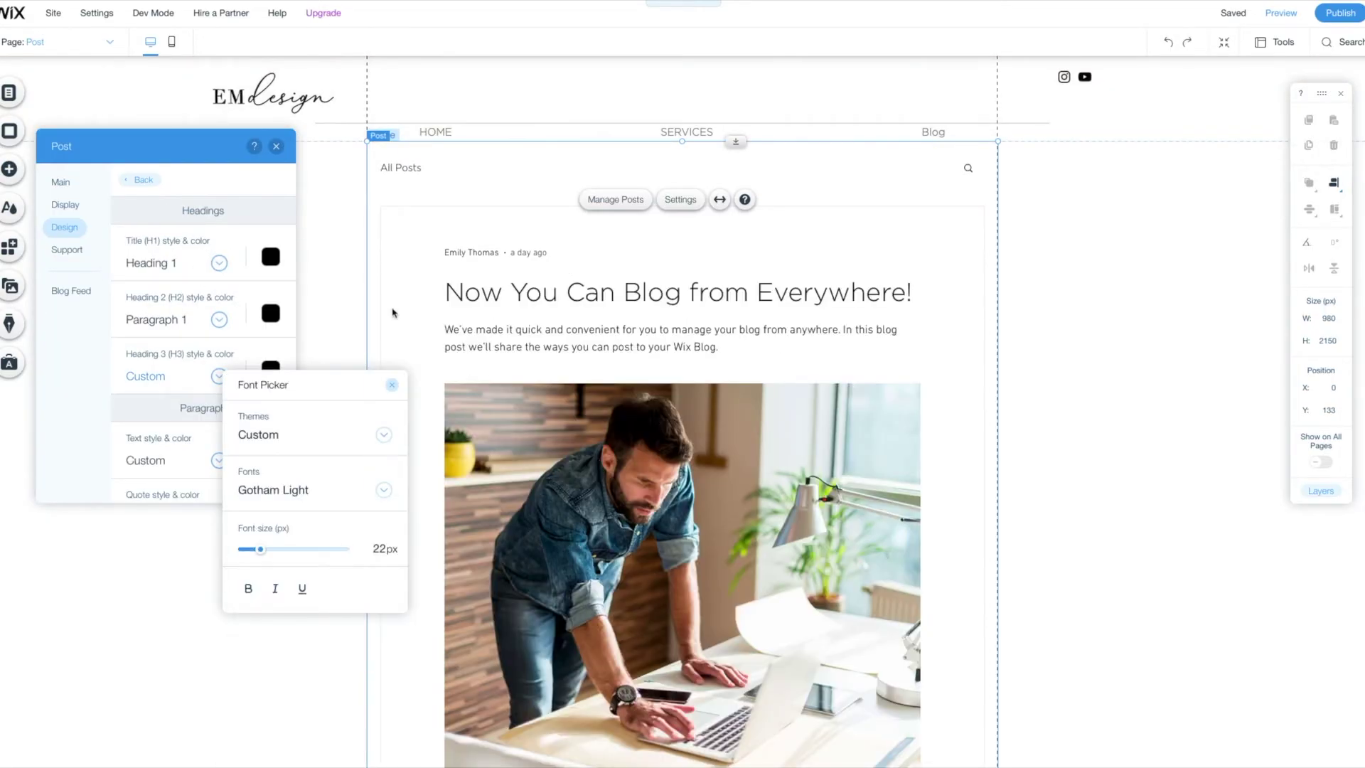
click(392, 386)
Step: Set the post's Quote text font to Gotham Light
scroll(247, 372, down, 3)
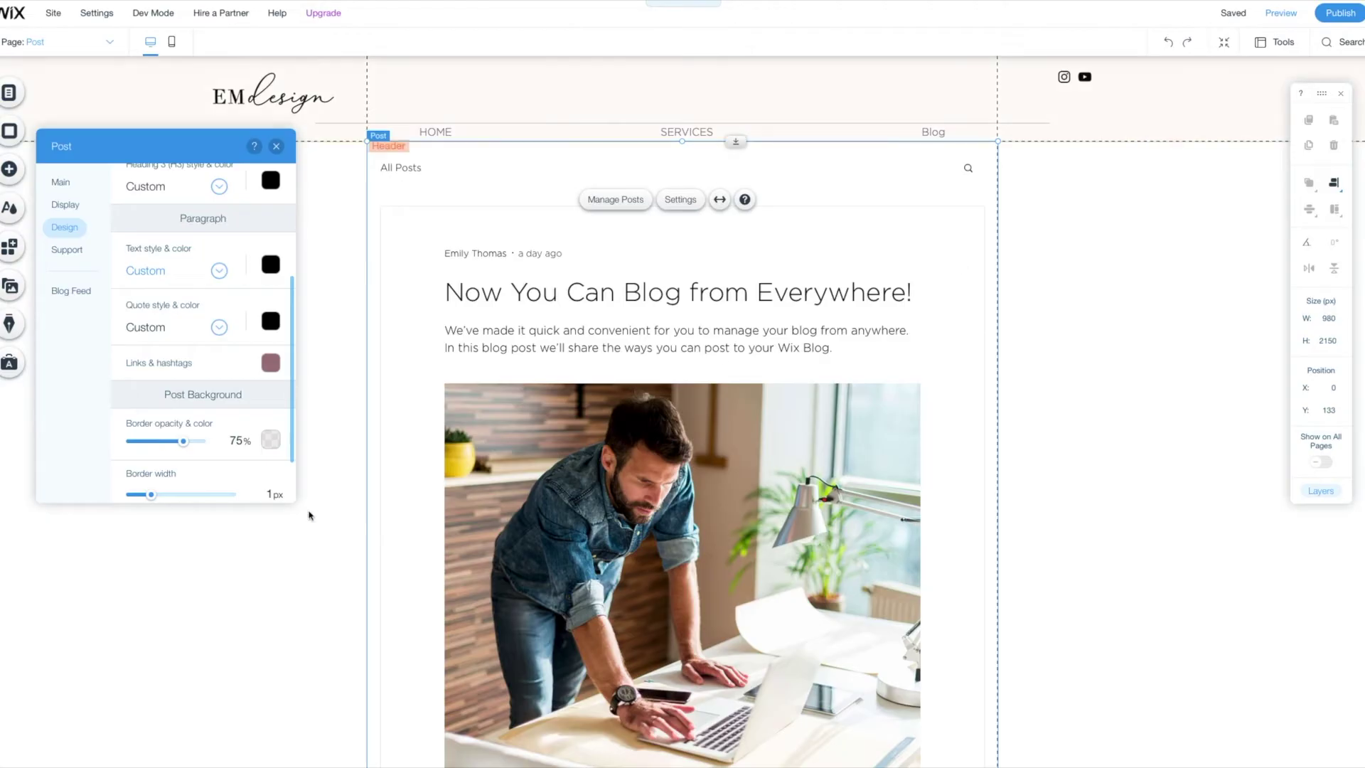
click(203, 329)
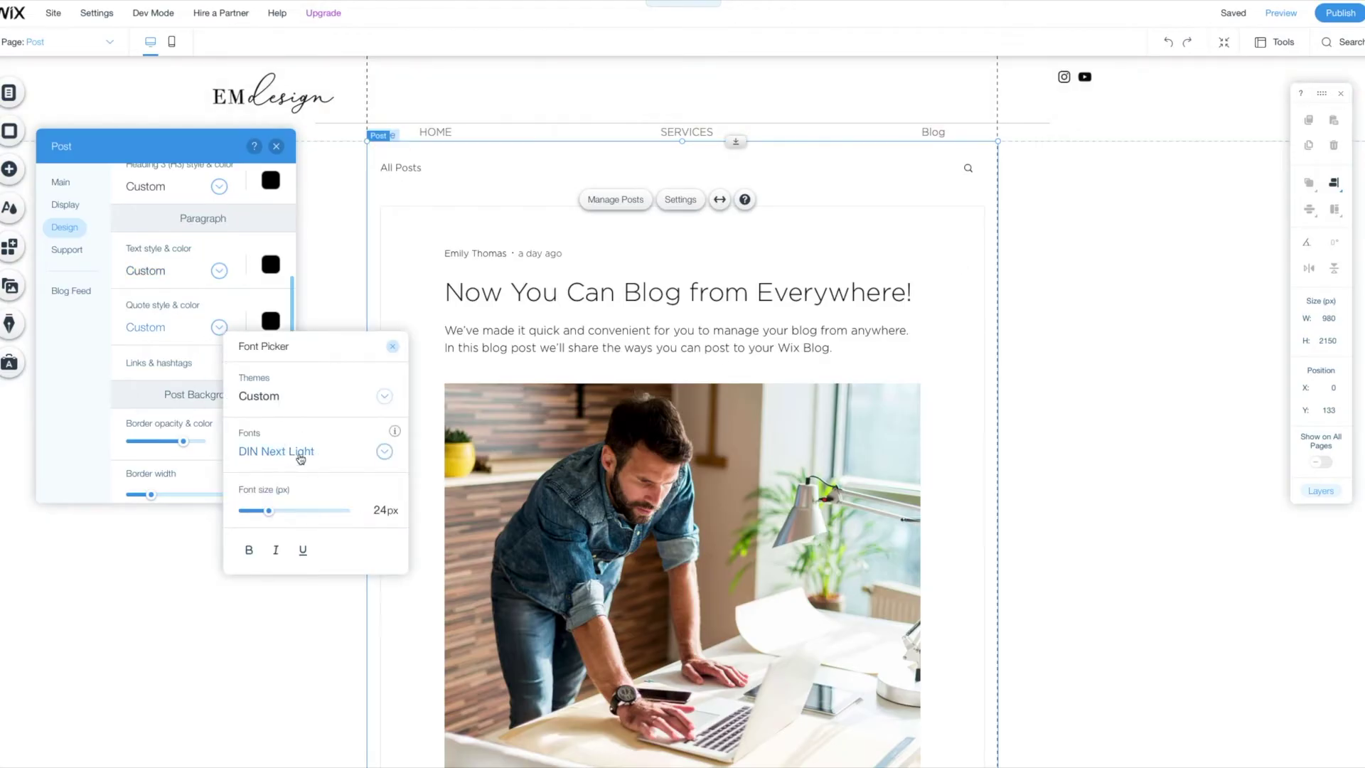
click(300, 455)
scroll(294, 551, up, 5)
scroll(294, 553, up, 10)
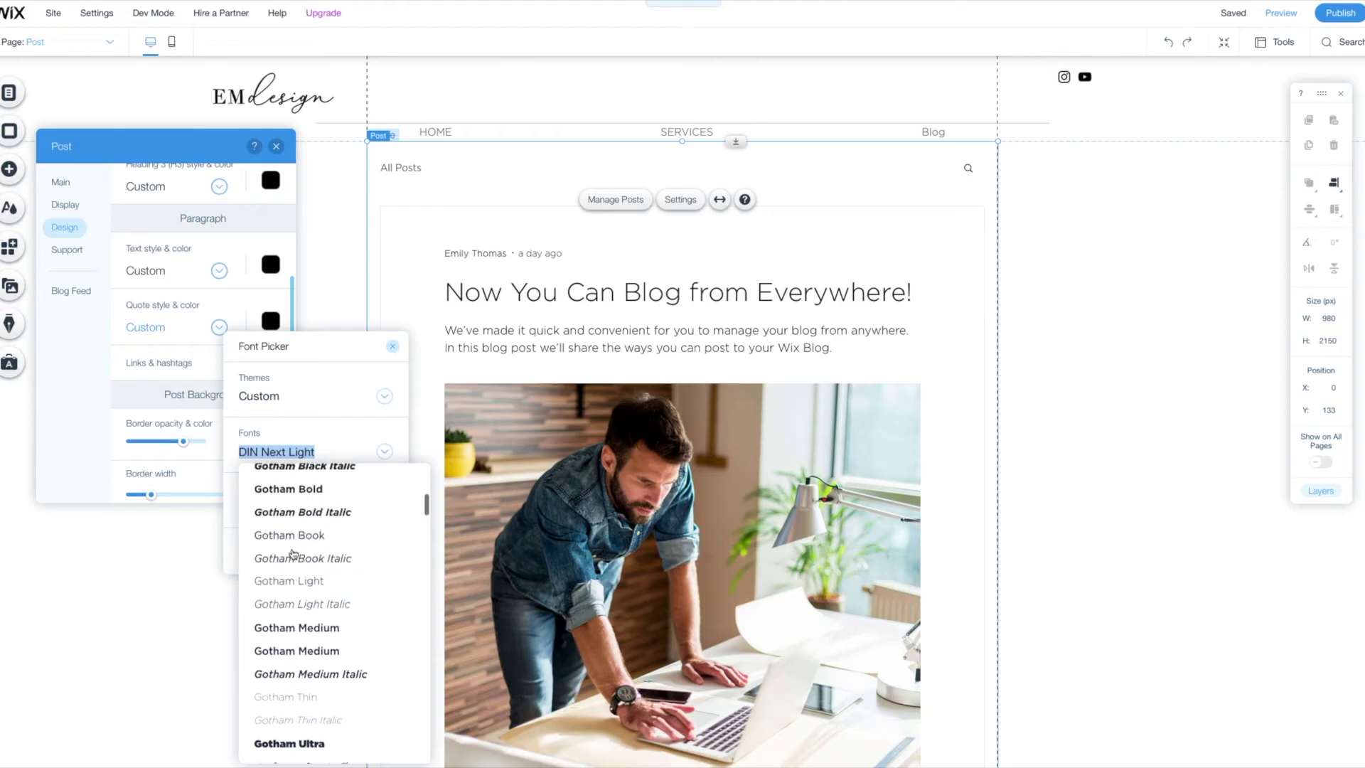
click(284, 580)
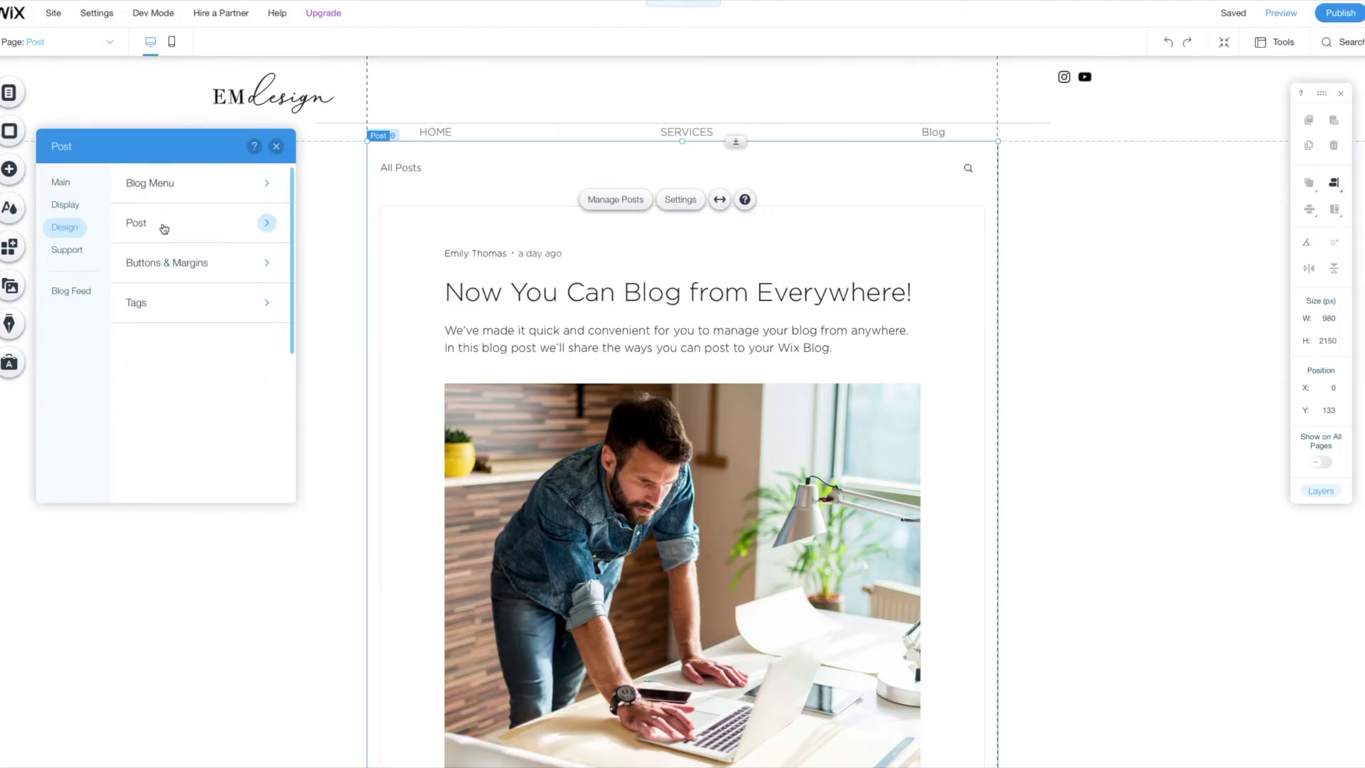
Step: Make the post page's button background the grey-green theme colour
click(169, 264)
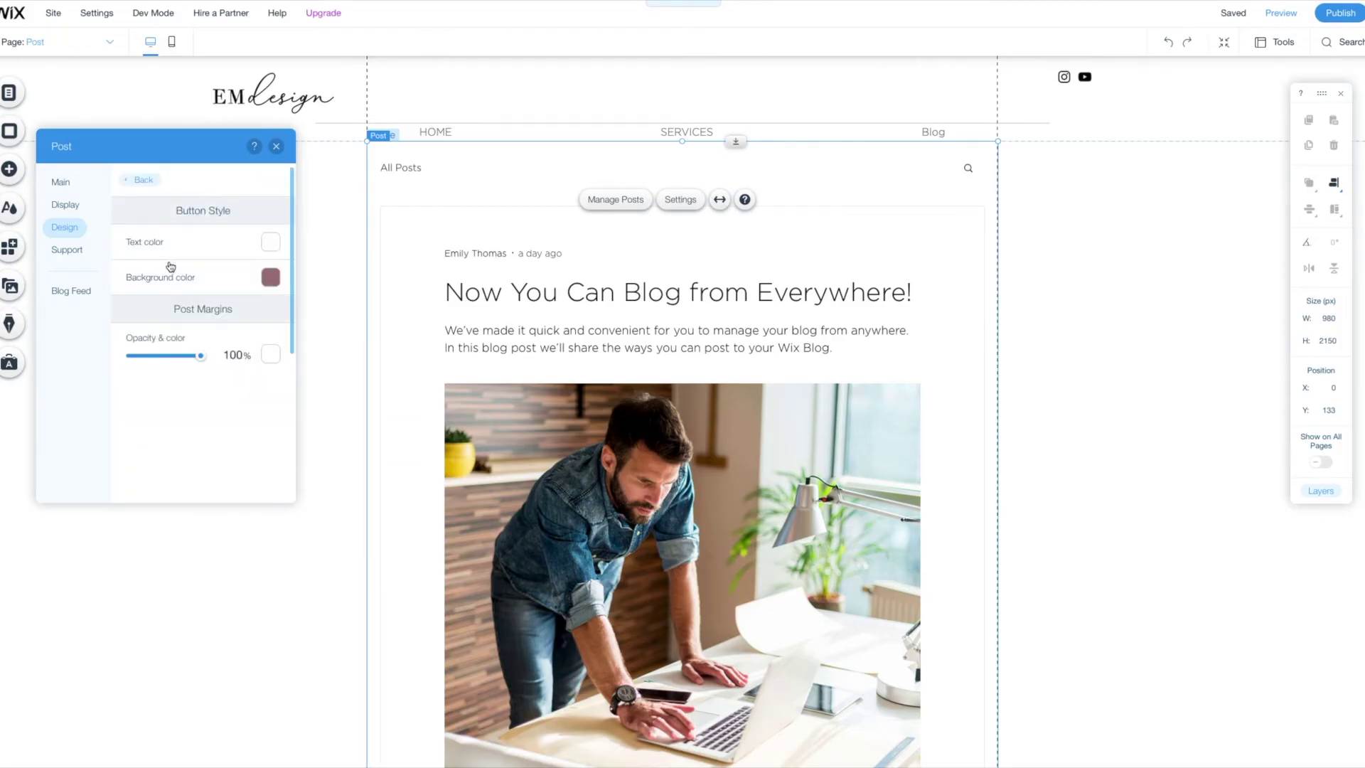
click(271, 278)
click(354, 404)
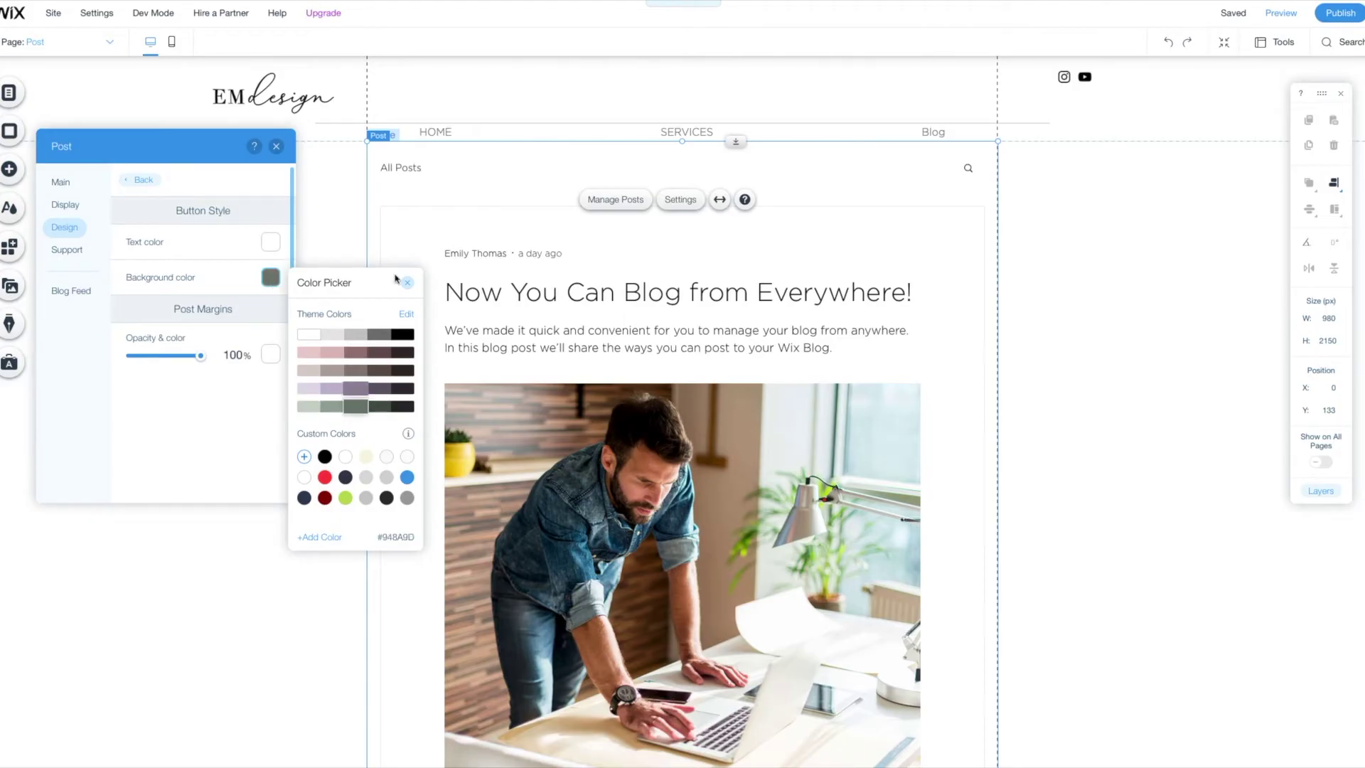
click(406, 282)
click(125, 187)
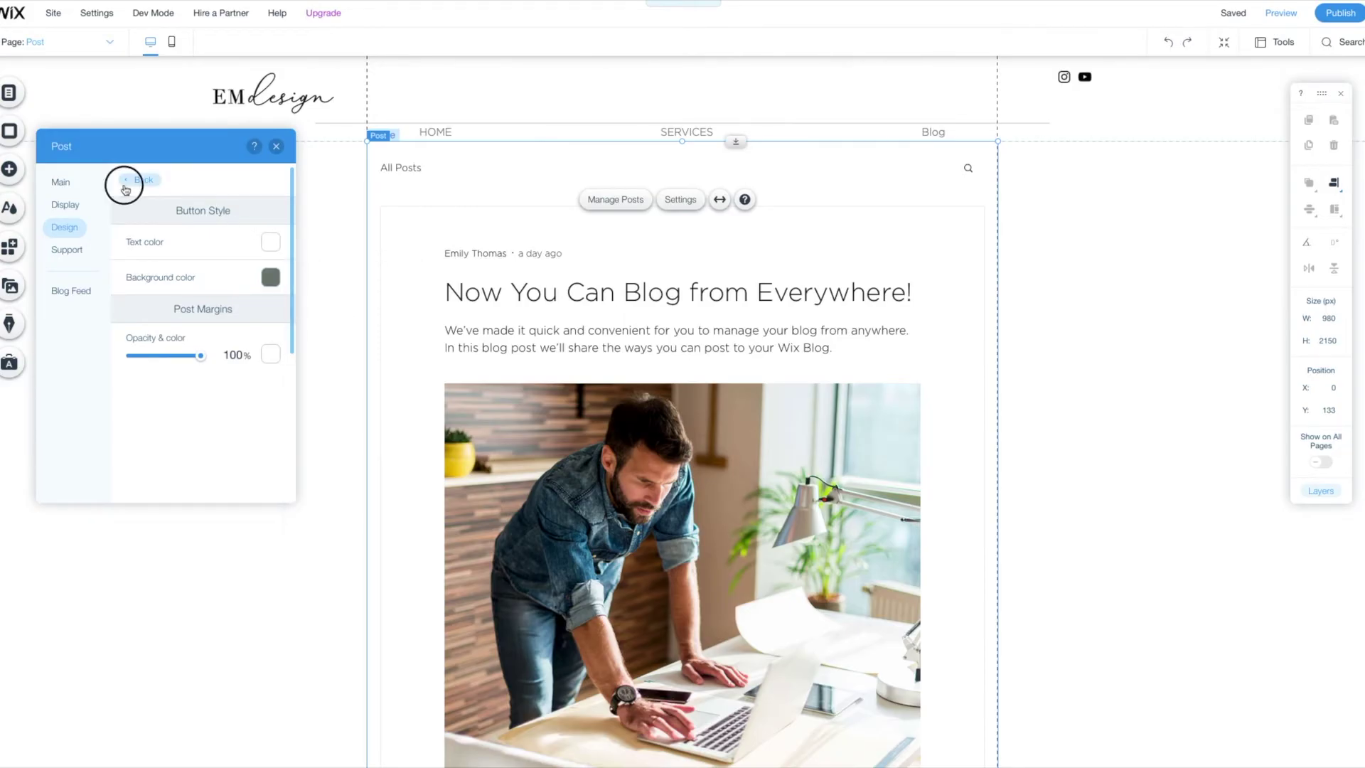
Step: Review the font options for post tag text, then return to the post design sections
click(141, 305)
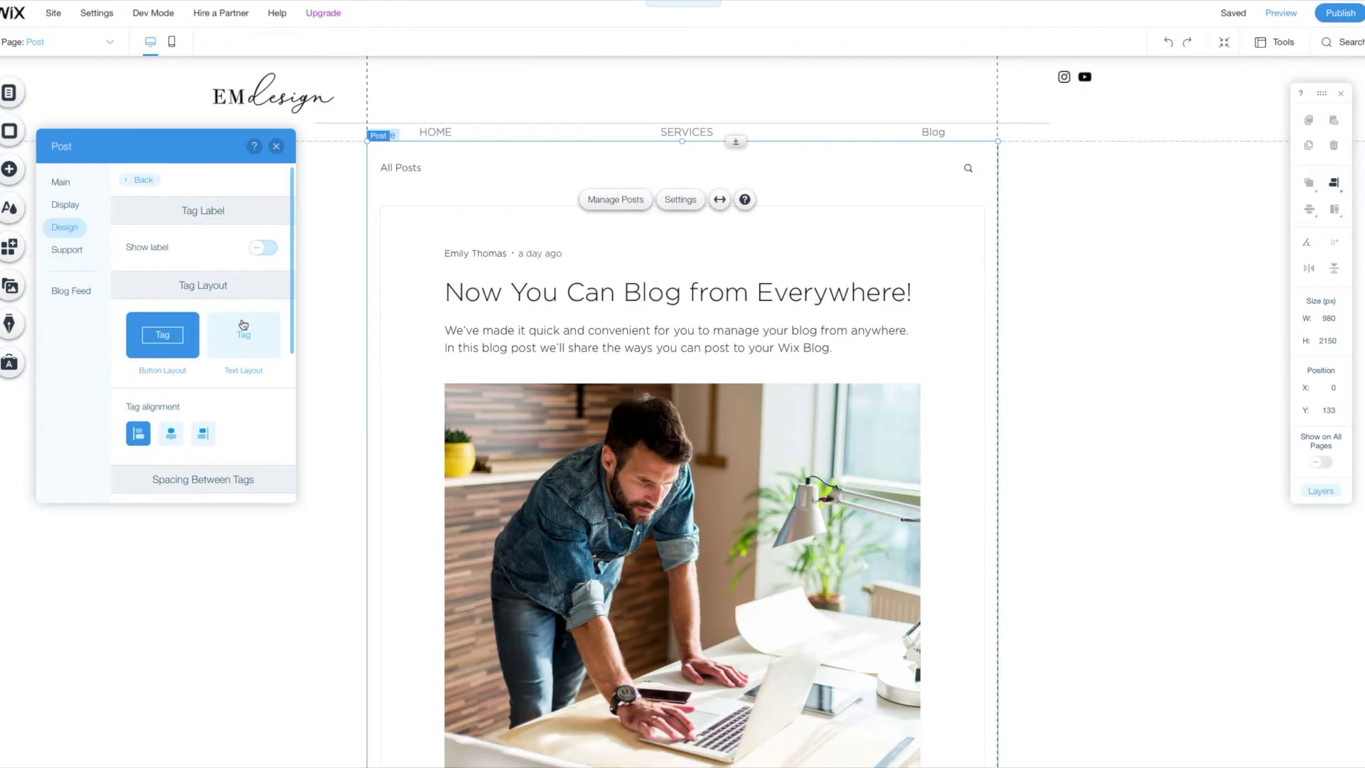
scroll(243, 324, down, 5)
click(145, 272)
click(295, 394)
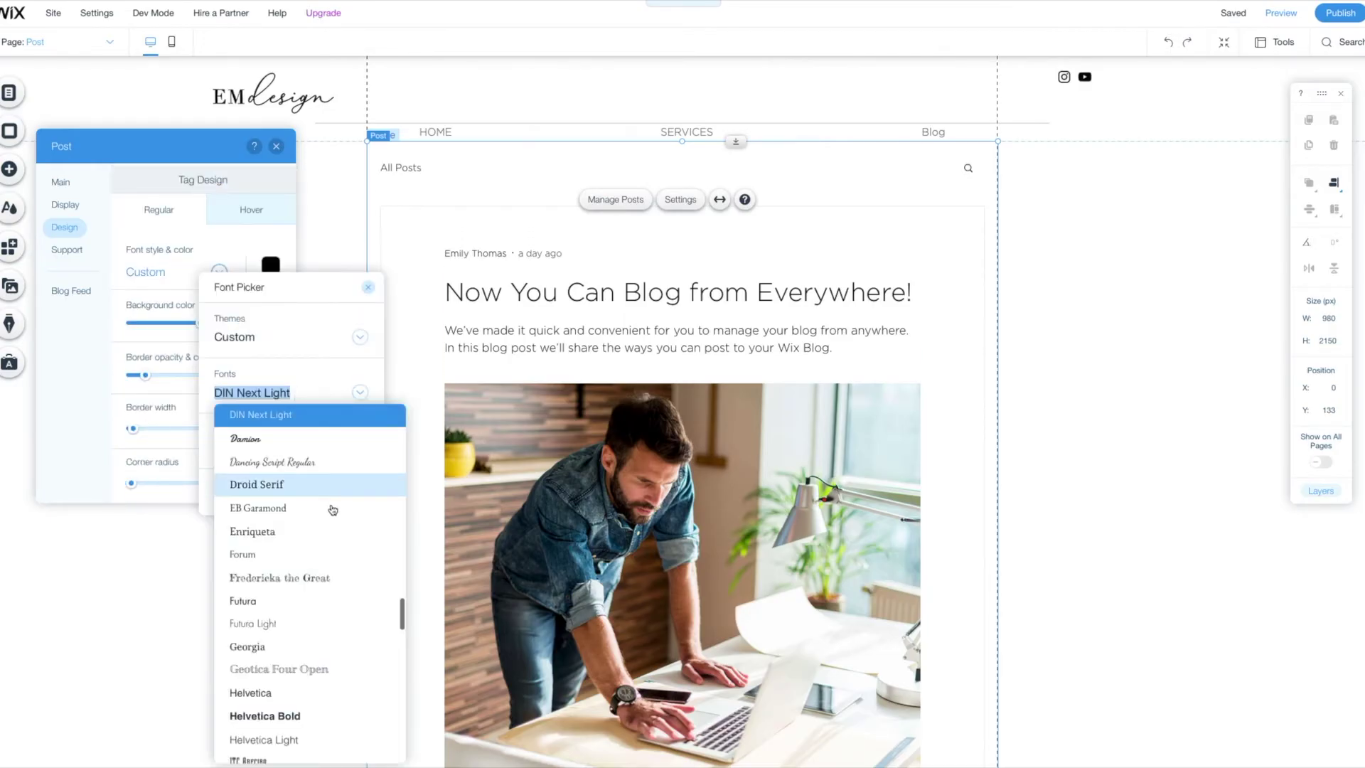
scroll(332, 510, up, 10)
click(177, 342)
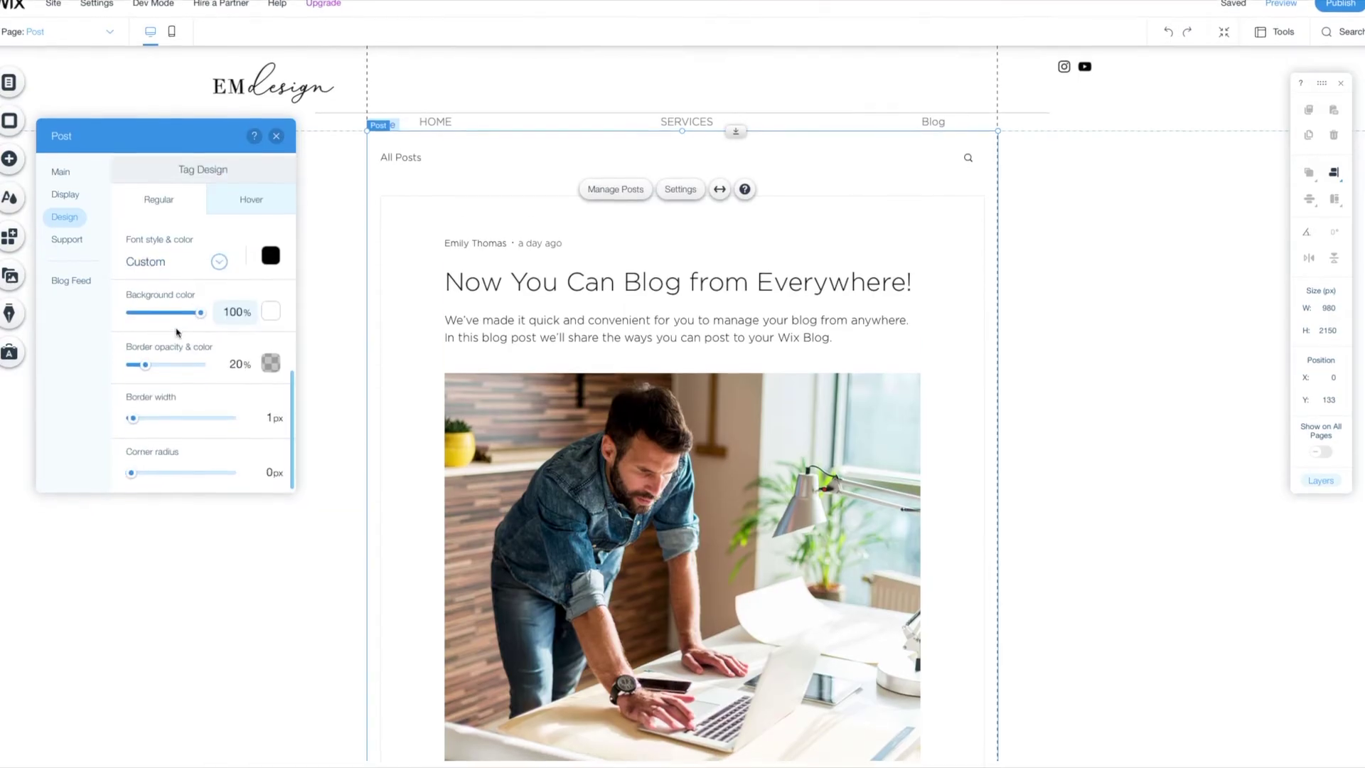
scroll(177, 332, up, 5)
click(135, 171)
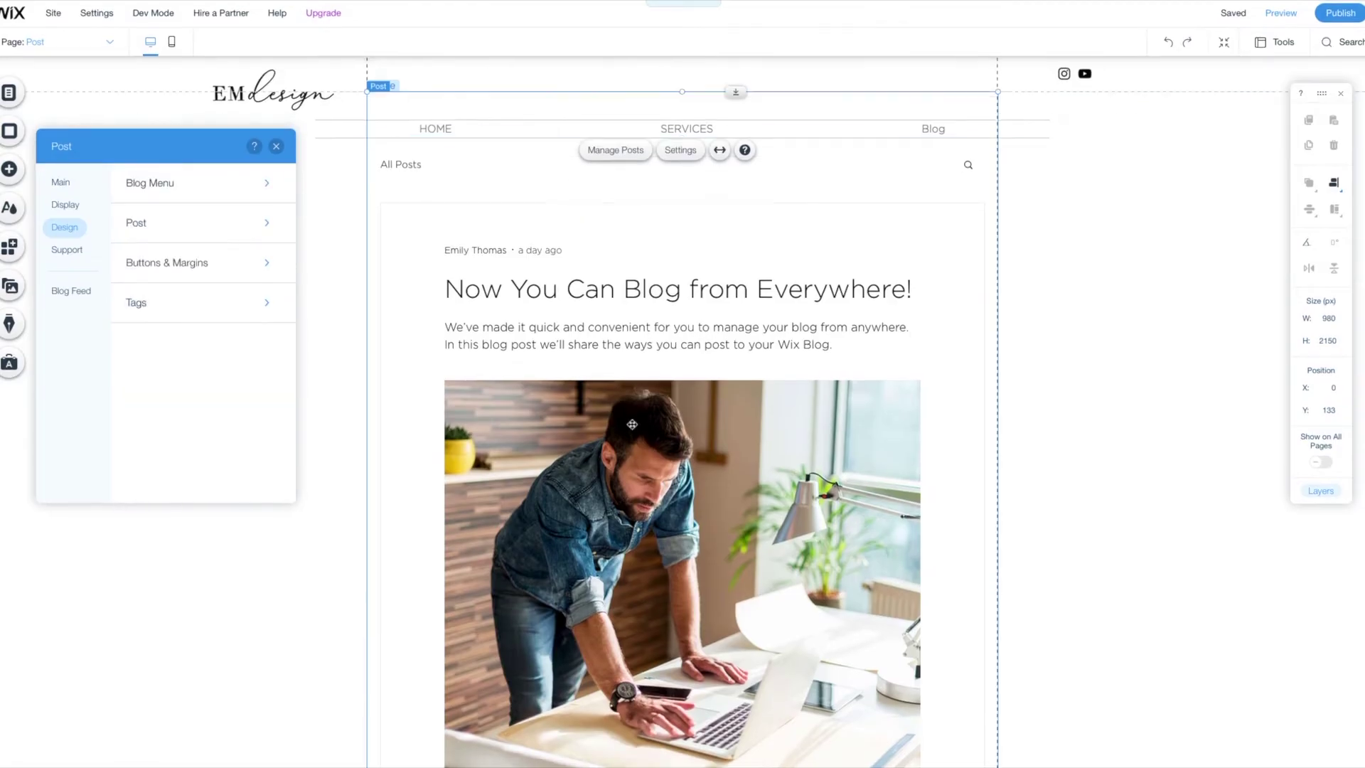
scroll(632, 424, down, 15)
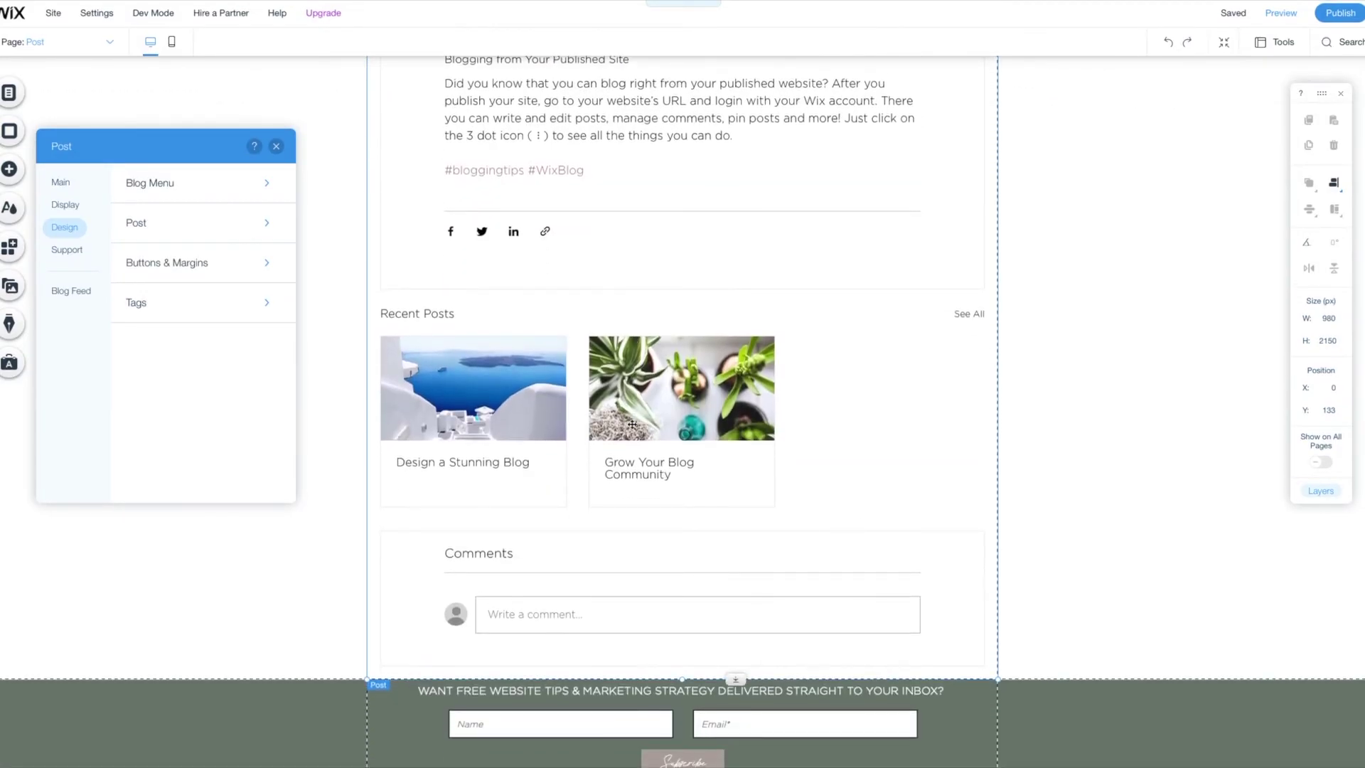
scroll(632, 425, up, 15)
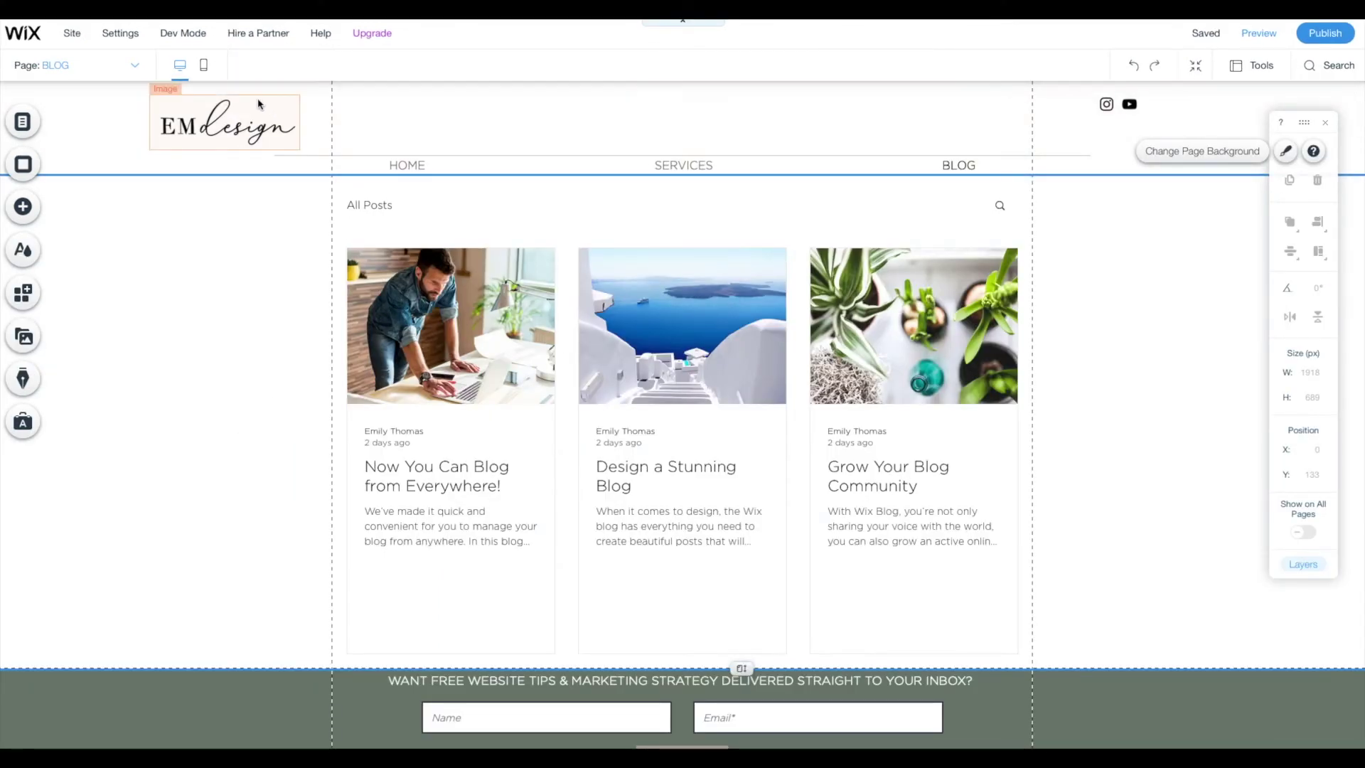
Step: In mobile view, enable separate mobile feed settings and hide the login/sign up button
click(203, 67)
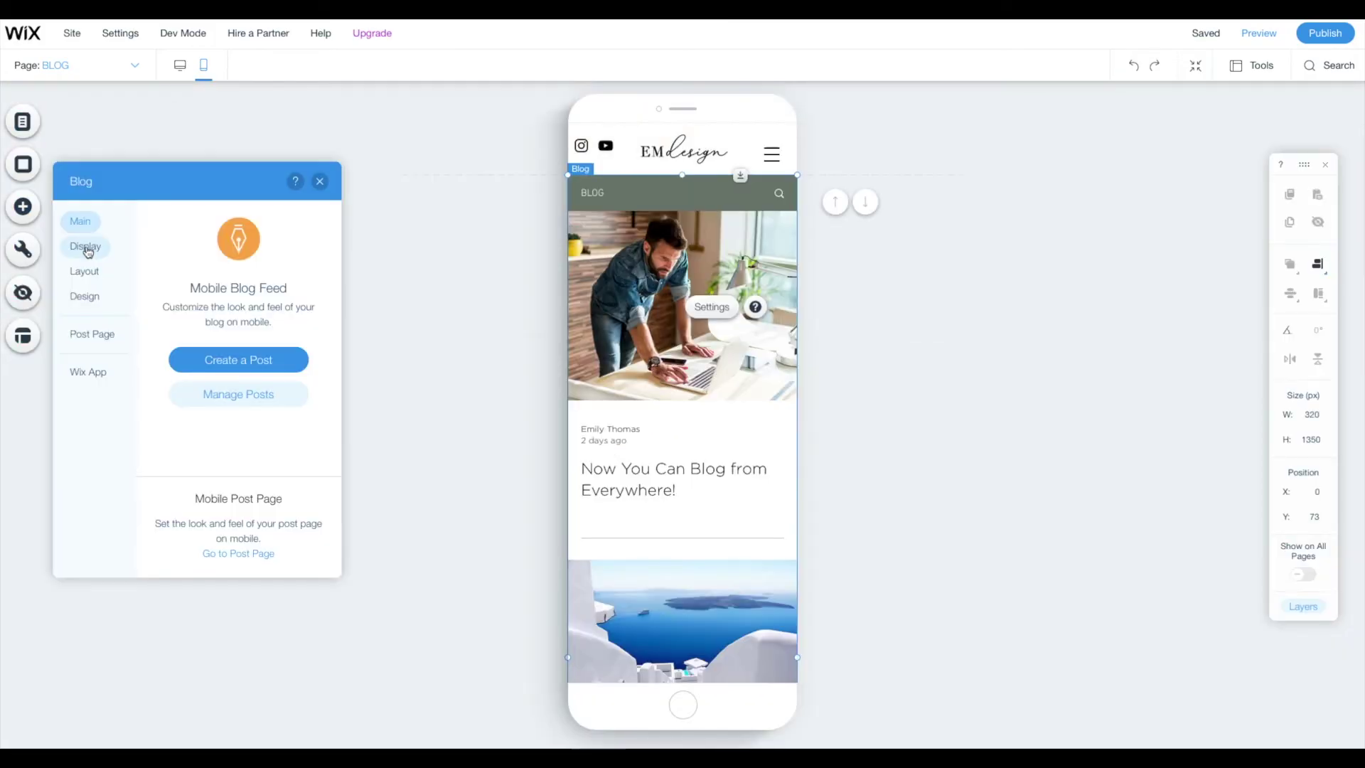
click(84, 246)
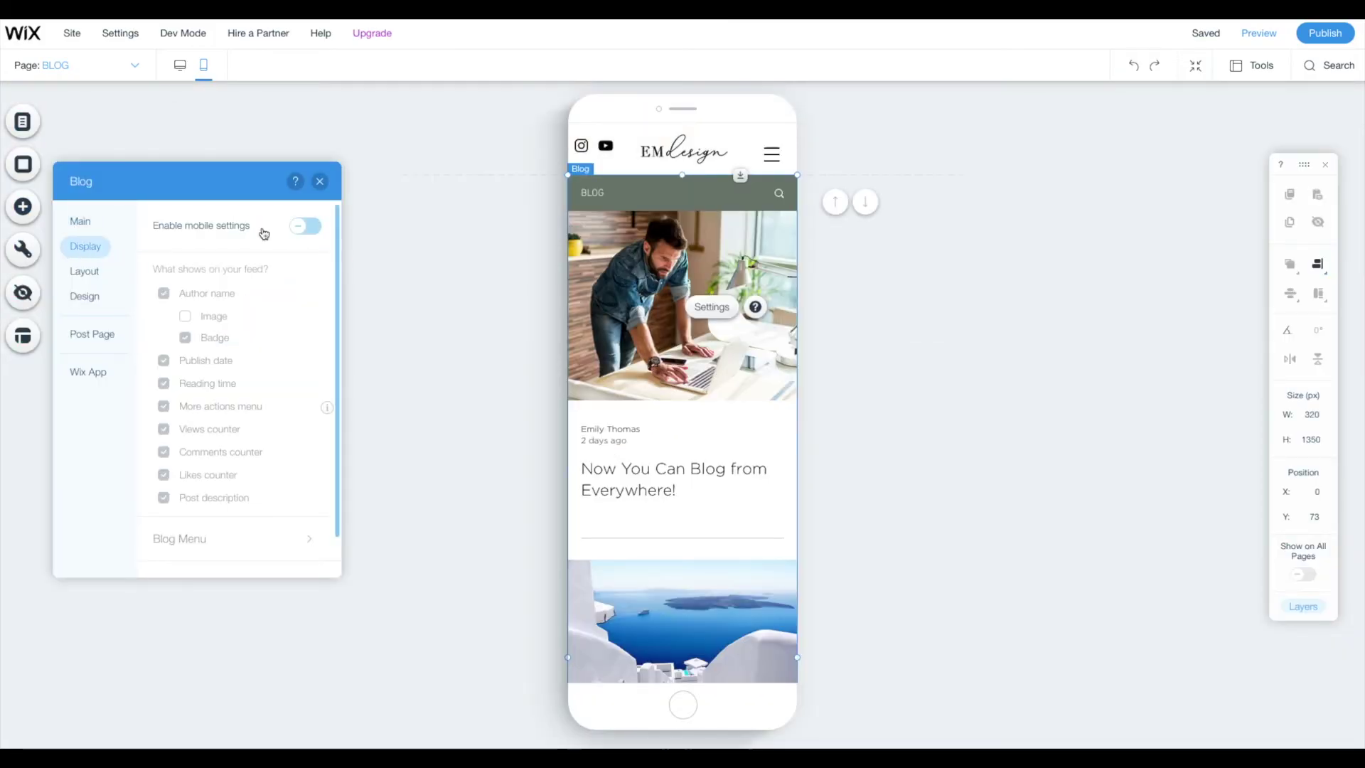
click(301, 229)
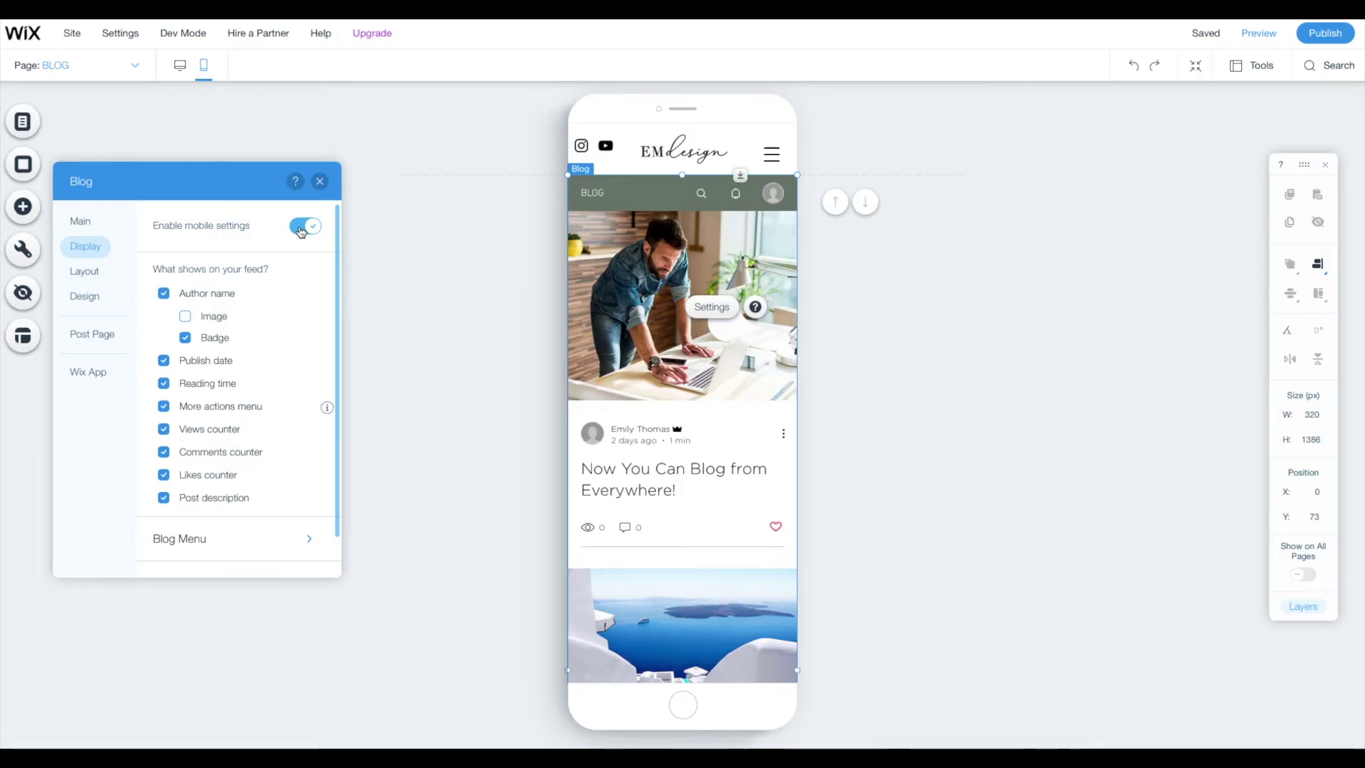
scroll(212, 349, down, 1)
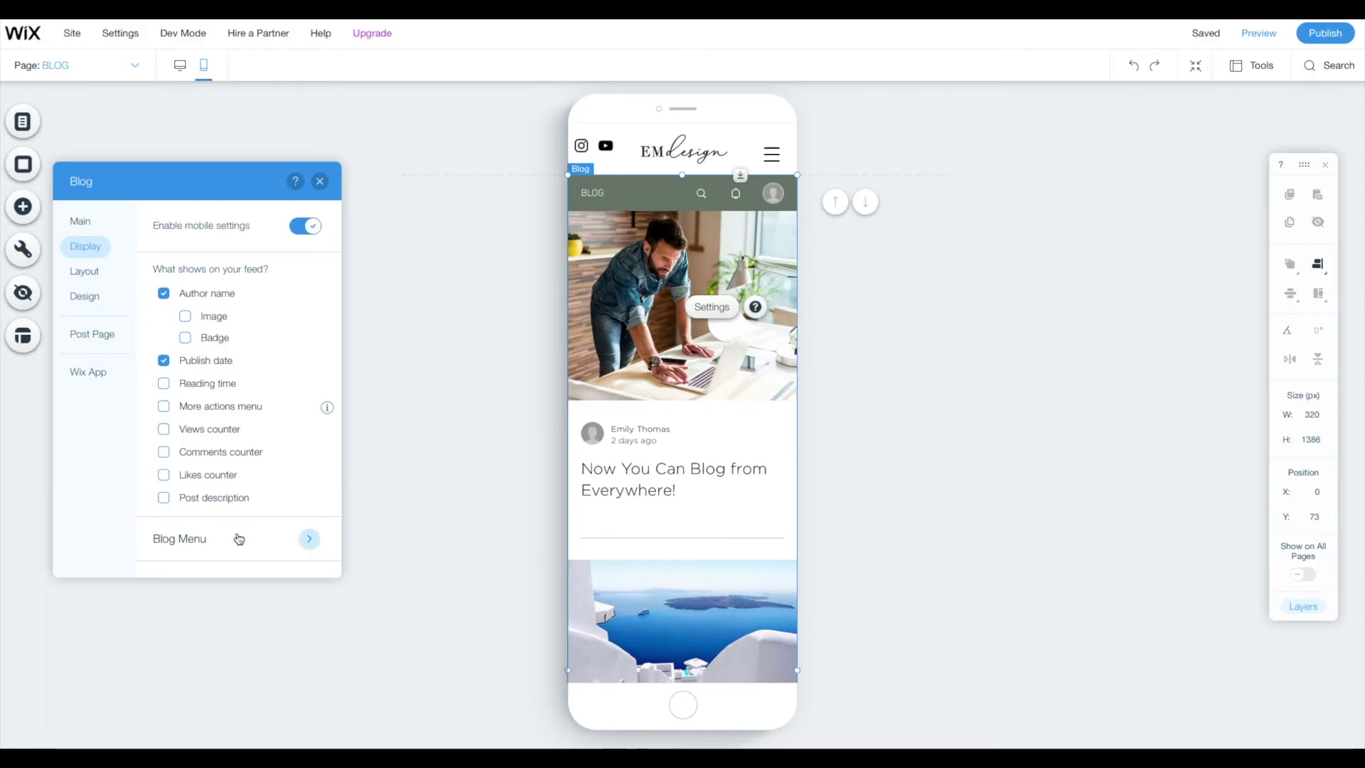
click(305, 536)
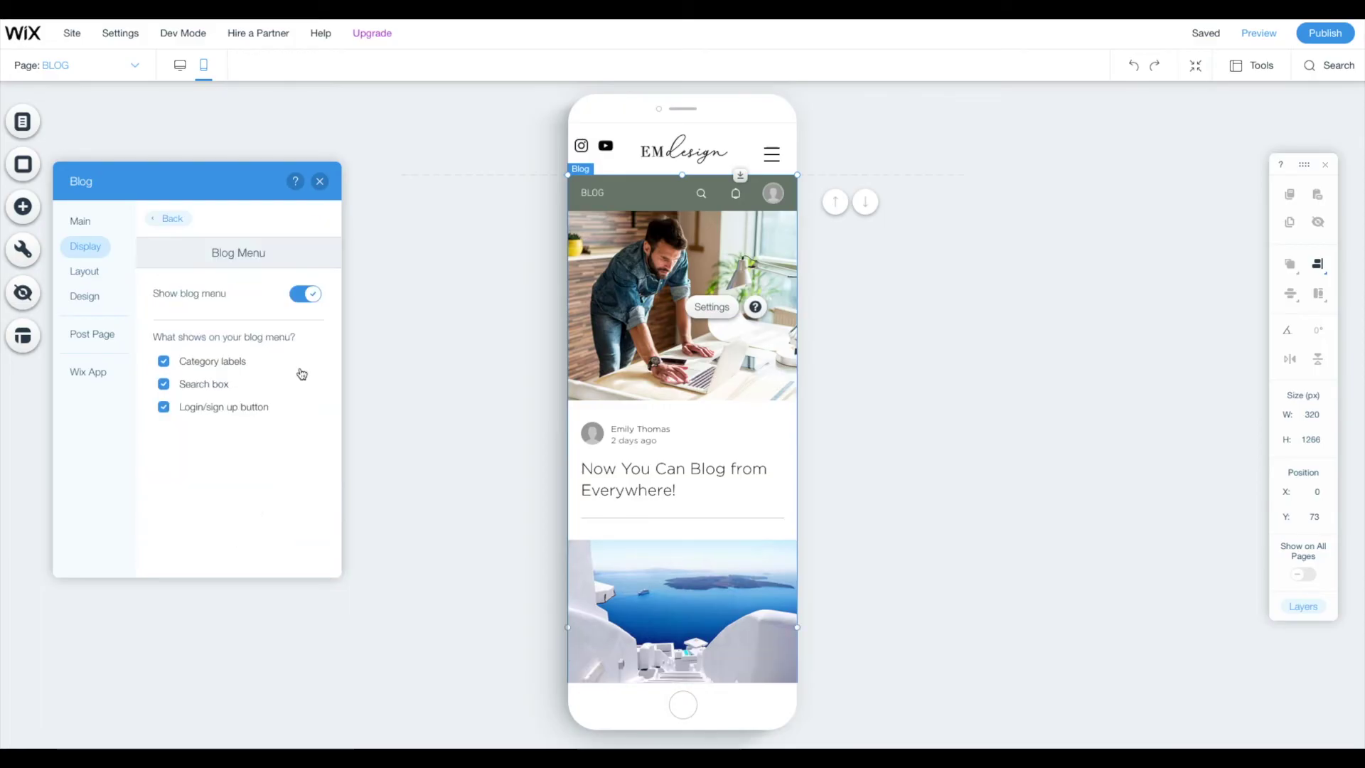
click(166, 409)
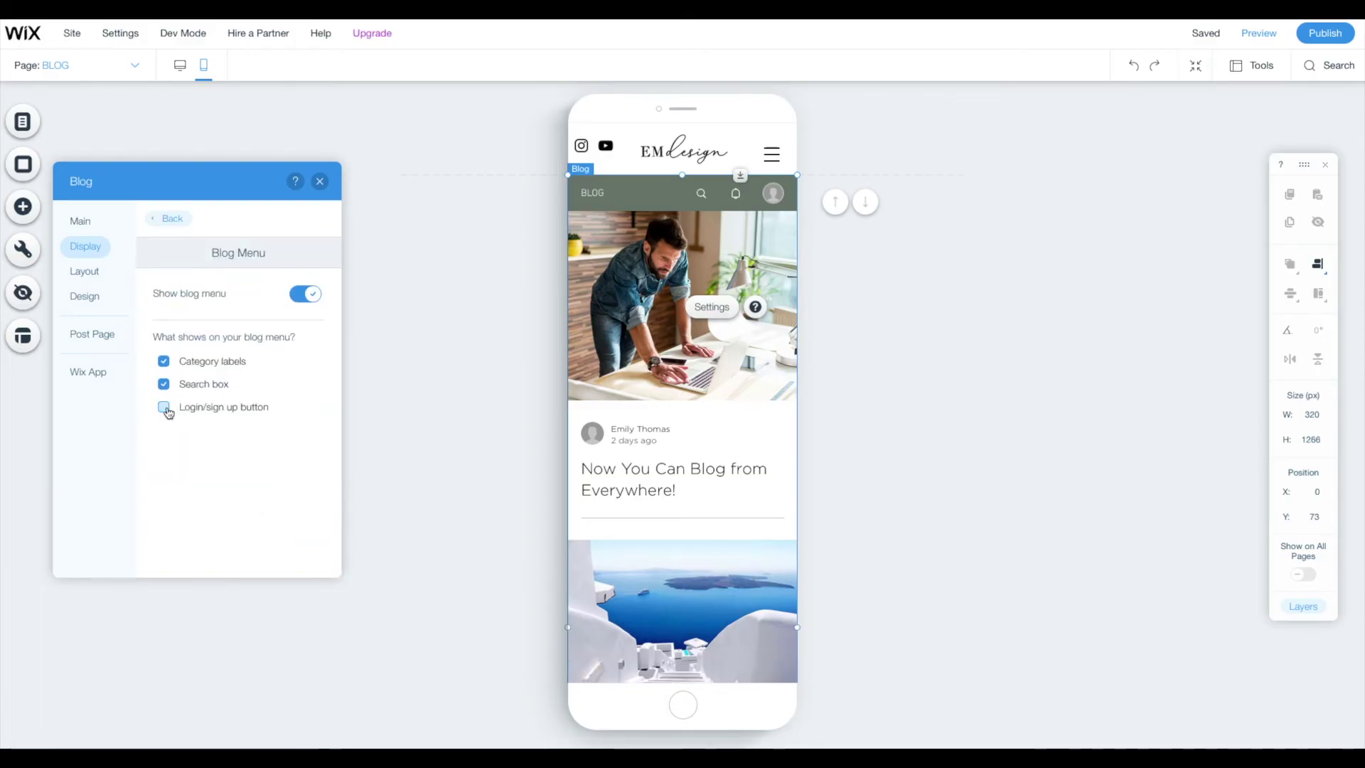
click(174, 219)
Step: Make the mobile feed a Side by Side list with 16px post titles
click(86, 273)
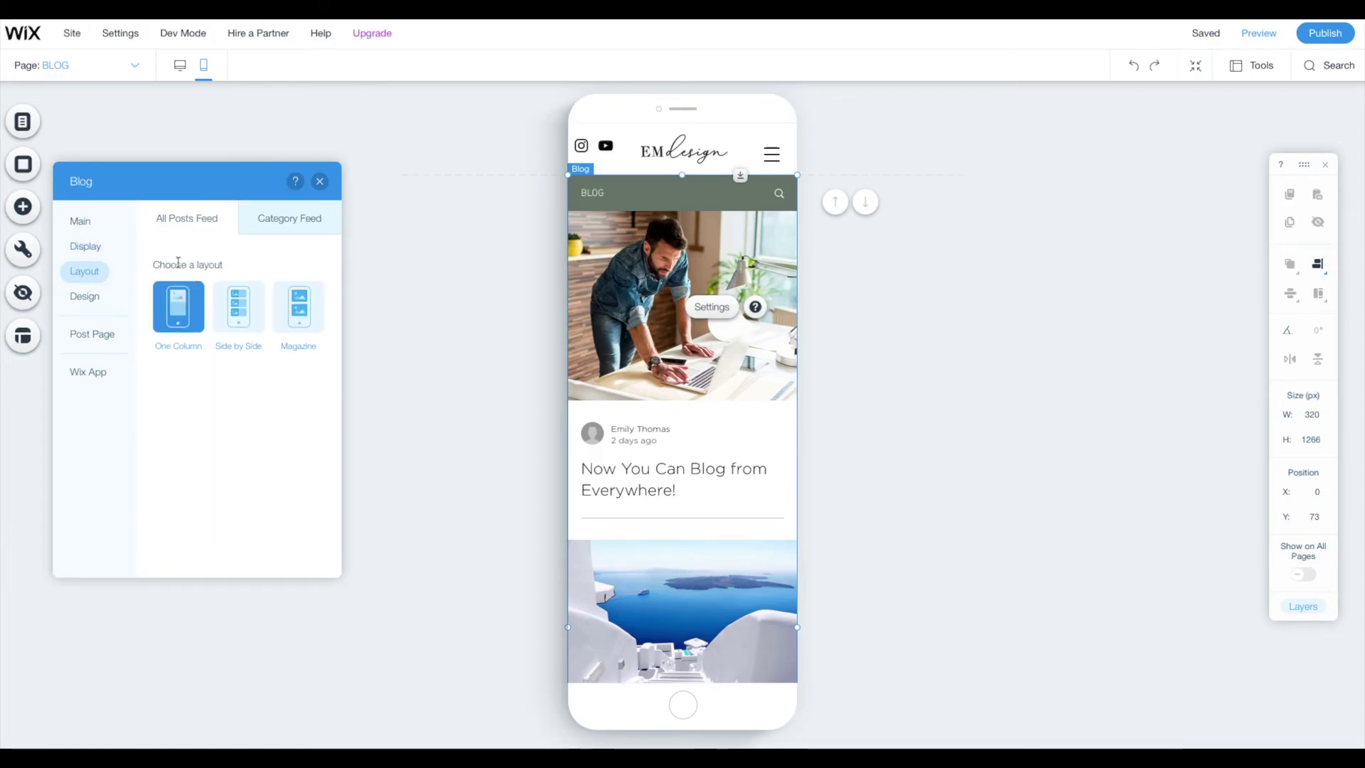
click(251, 311)
click(86, 296)
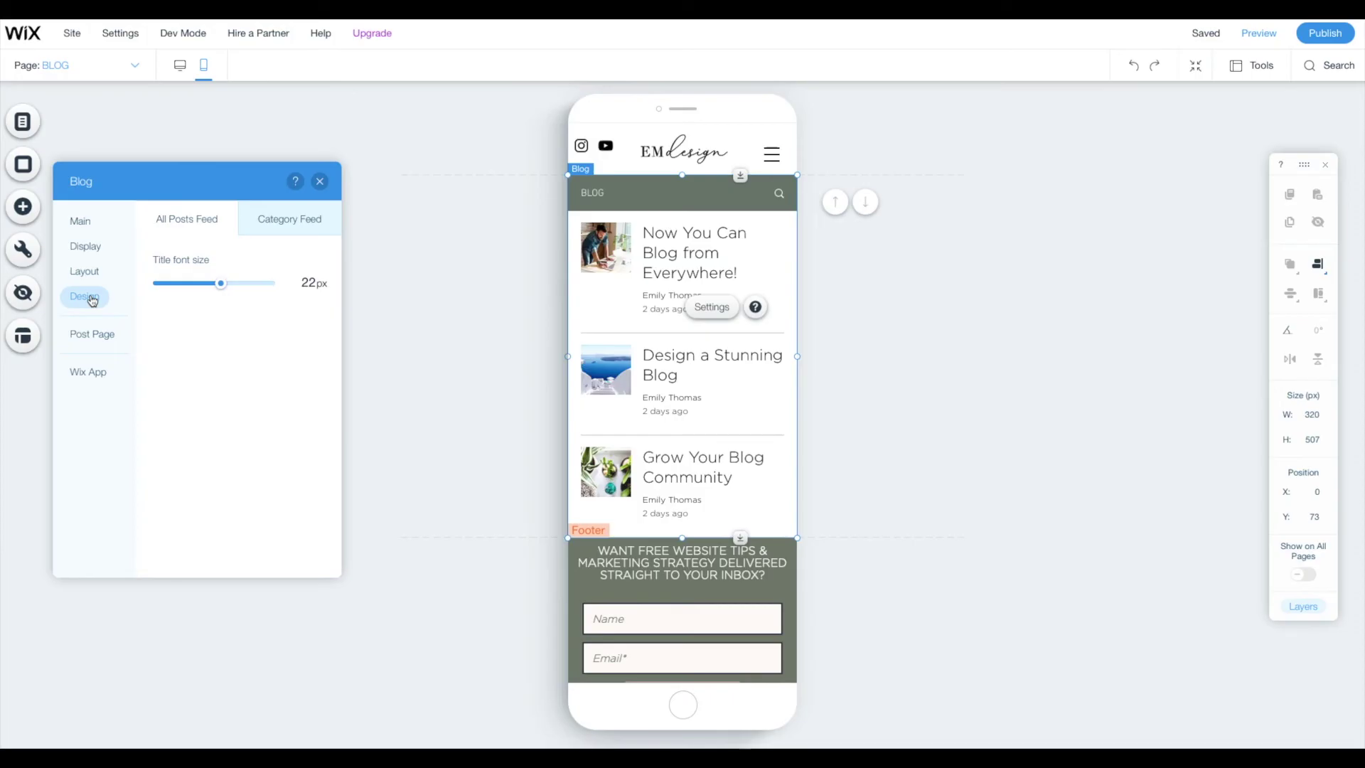
click(220, 284)
drag(219, 285, 183, 284)
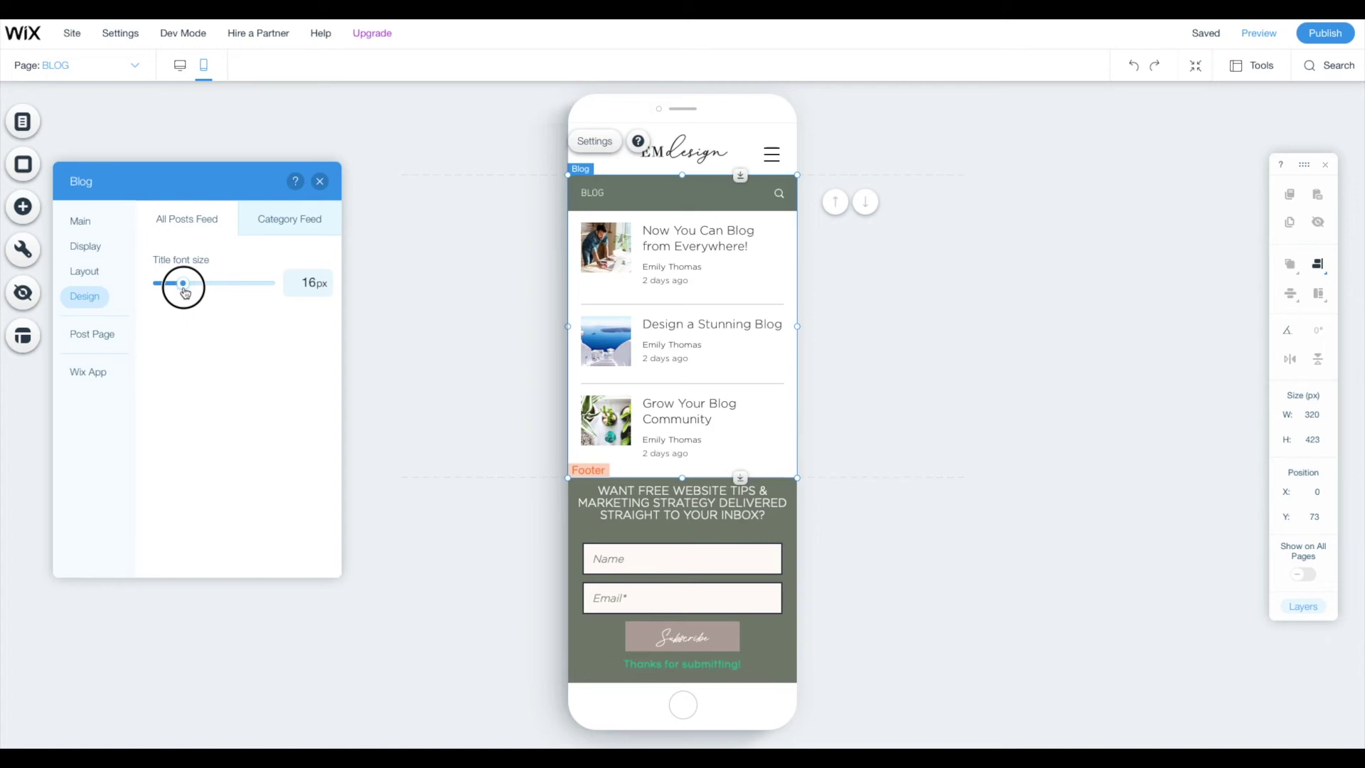
Step: On the Post page, turn on separate mobile settings for the post's display
click(107, 345)
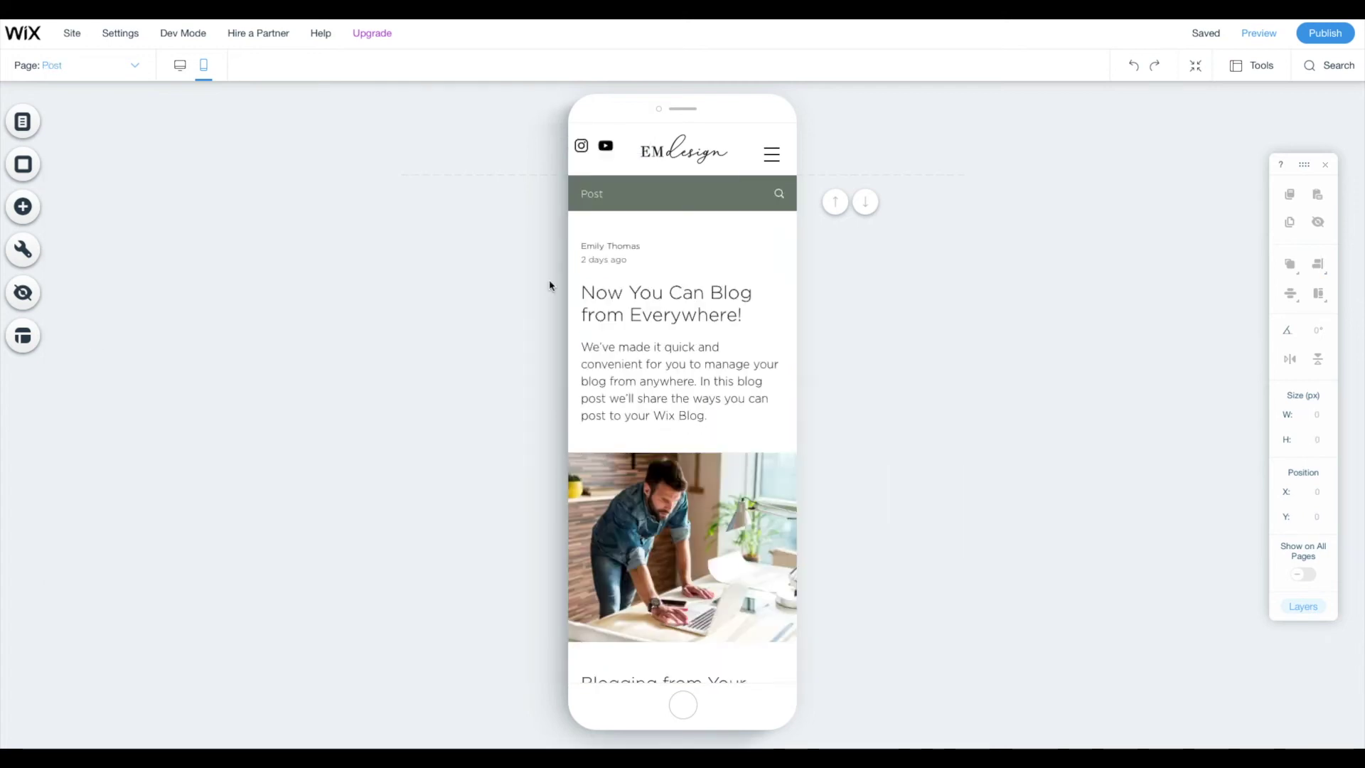
click(709, 266)
click(708, 227)
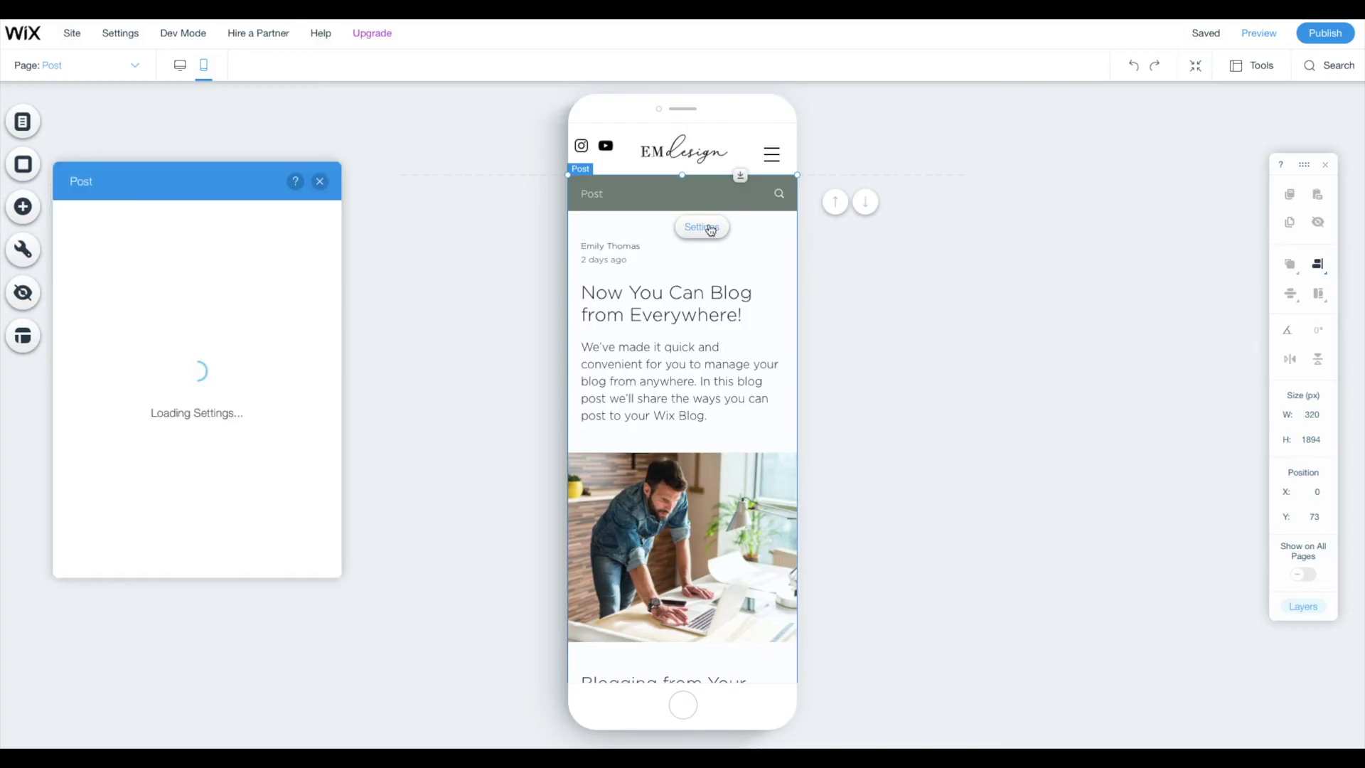
click(85, 246)
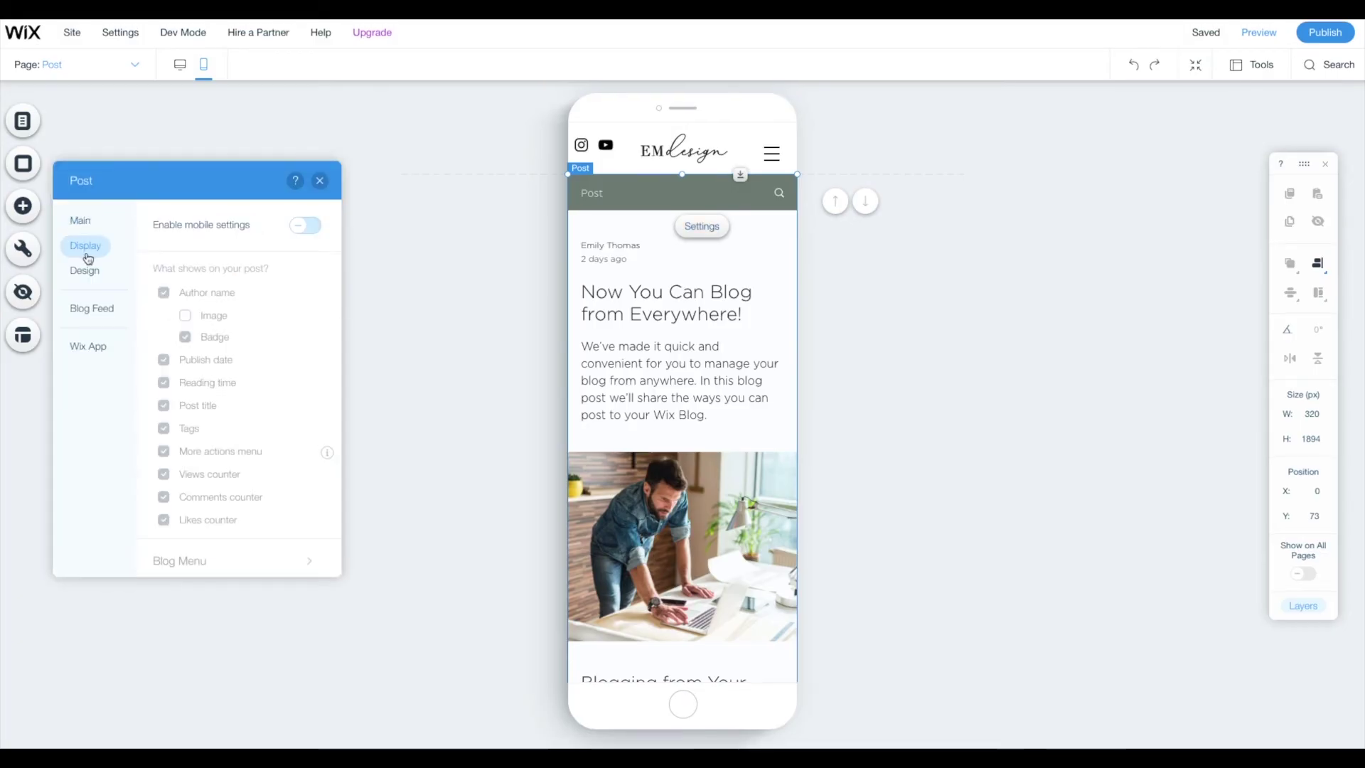
click(305, 226)
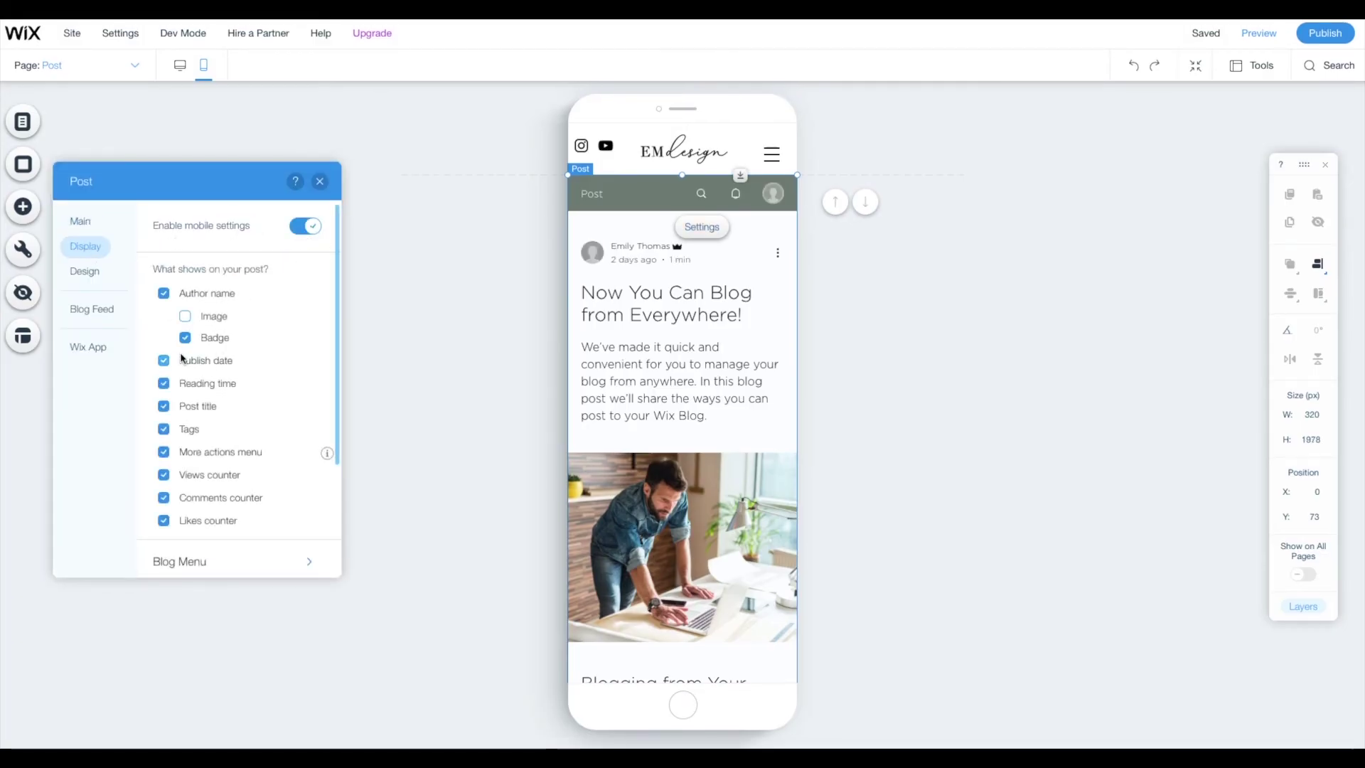
Step: Hide the login/sign up button on mobile posts and review the post font sizes
scroll(213, 462, down, 1)
click(185, 547)
click(164, 409)
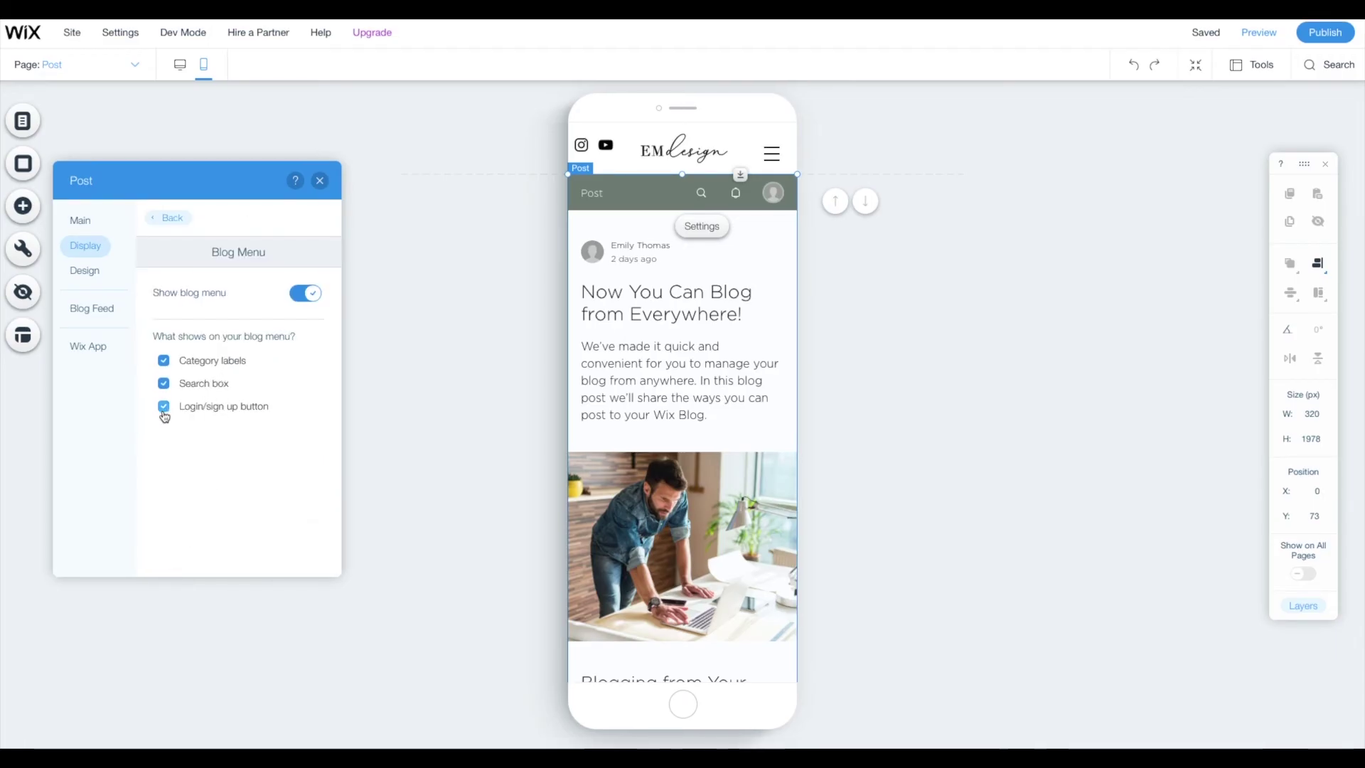
click(99, 273)
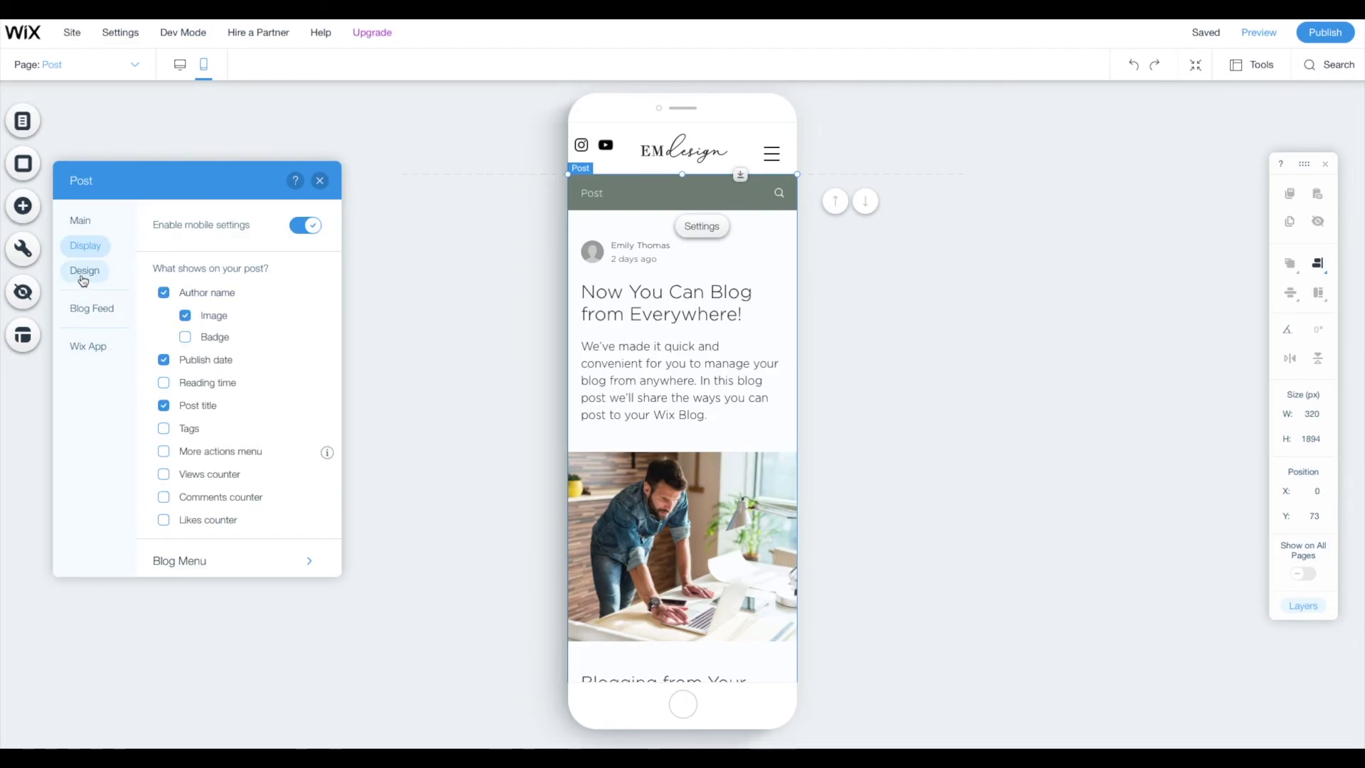
scroll(731, 463, down, 5)
scroll(731, 463, up, 3)
scroll(731, 463, up, 3)
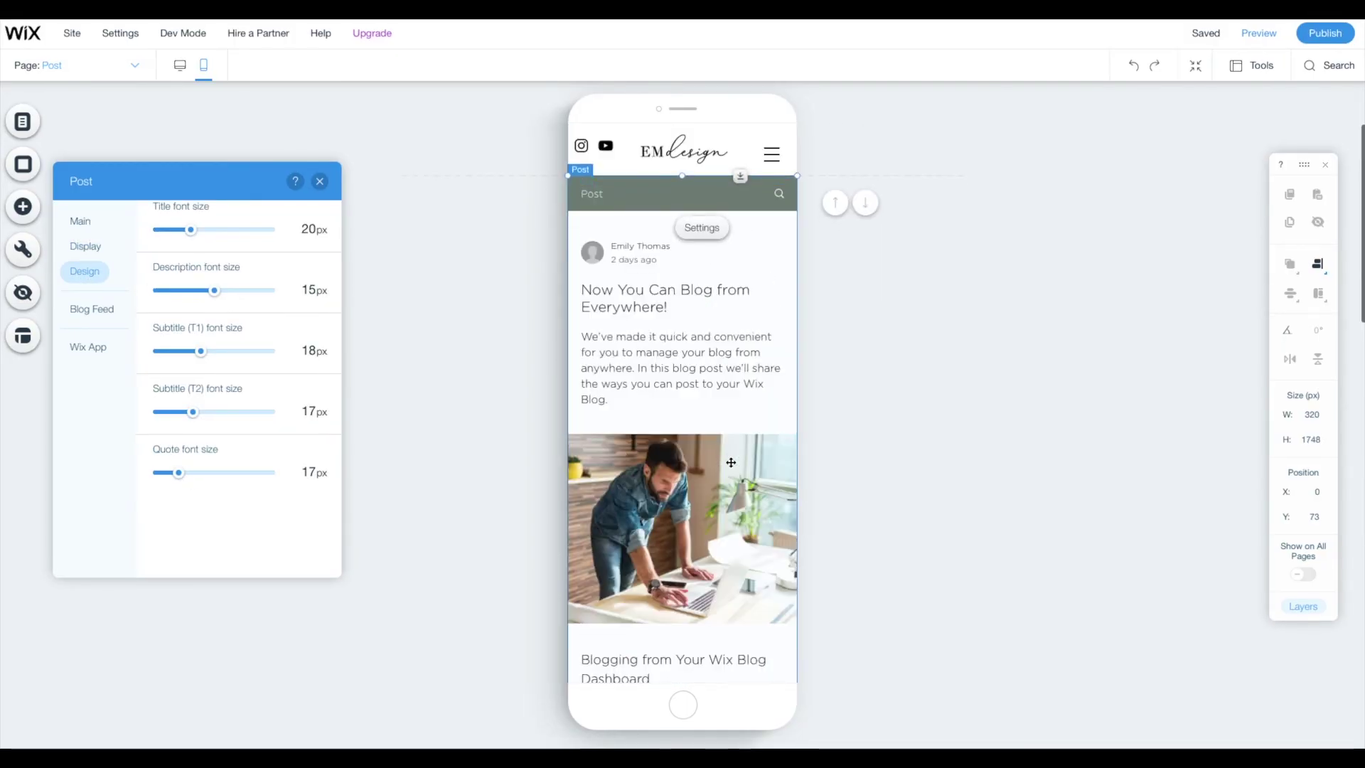